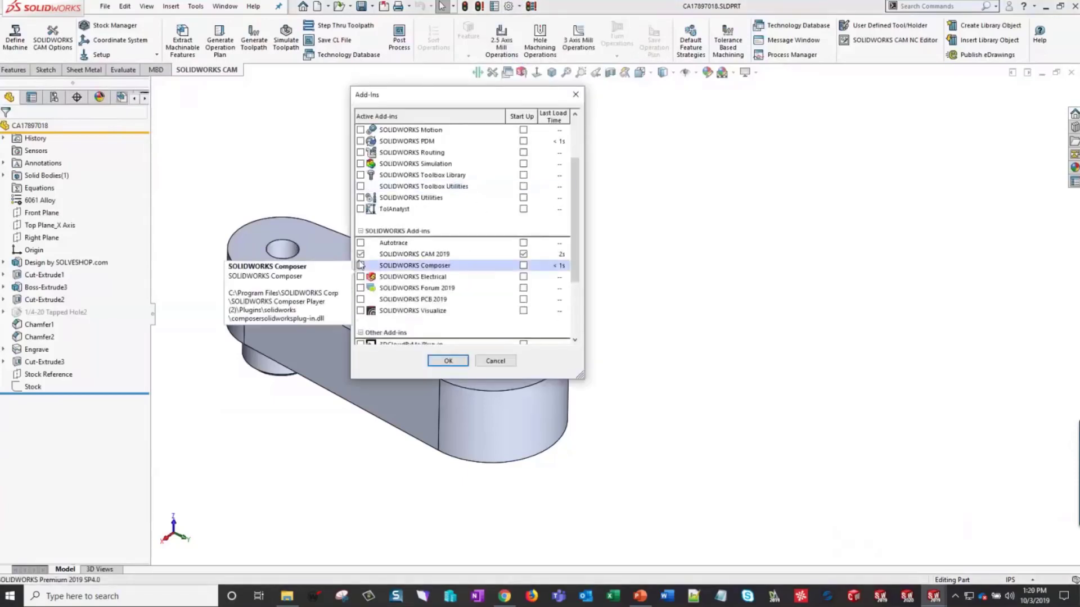
# Step: Dismiss the Add-Ins settings without changes and widen the manager pane so every CAM tree can be reached
pyautogui.click(495, 361)
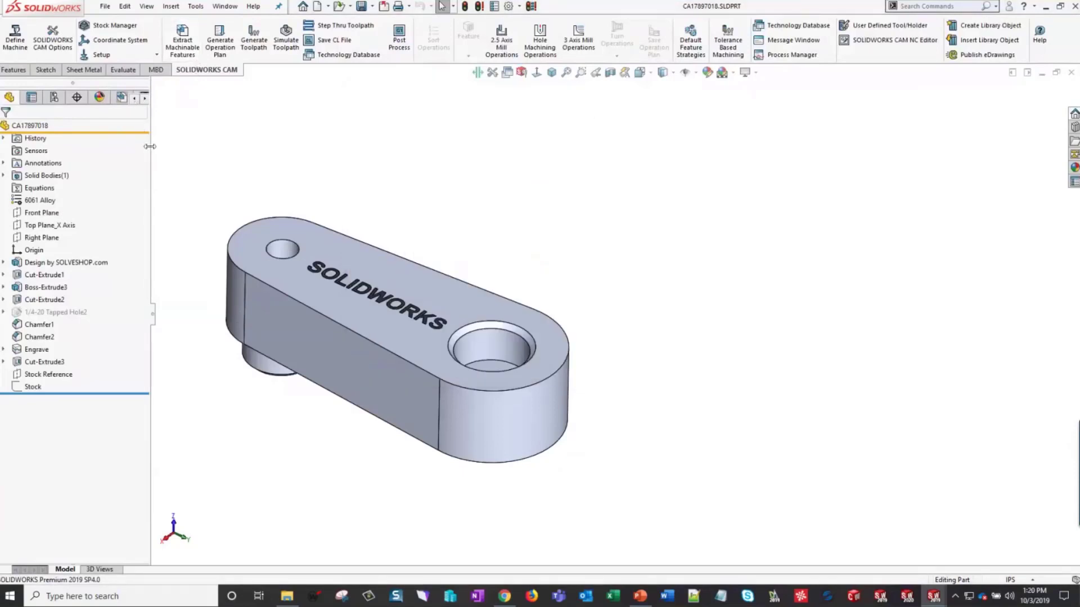
pyautogui.click(478, 73)
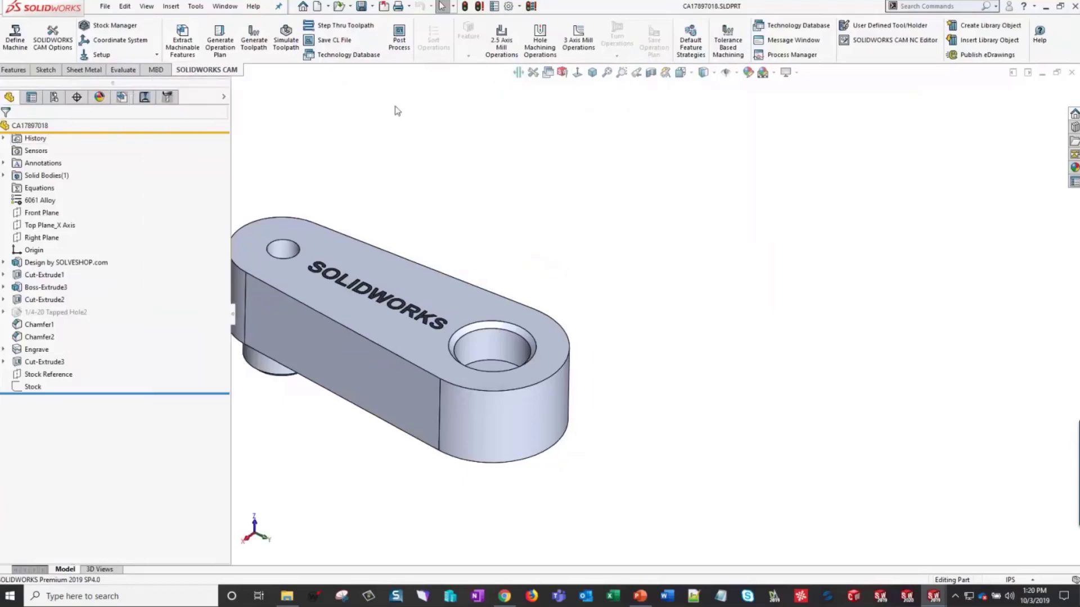
# Step: Look through the SOLIDWORKS CAM feature tree and operation tree, previewing the toolpaths of the operations under Mill Part Setup1
pyautogui.click(122, 97)
pyautogui.click(144, 97)
pyautogui.click(167, 97)
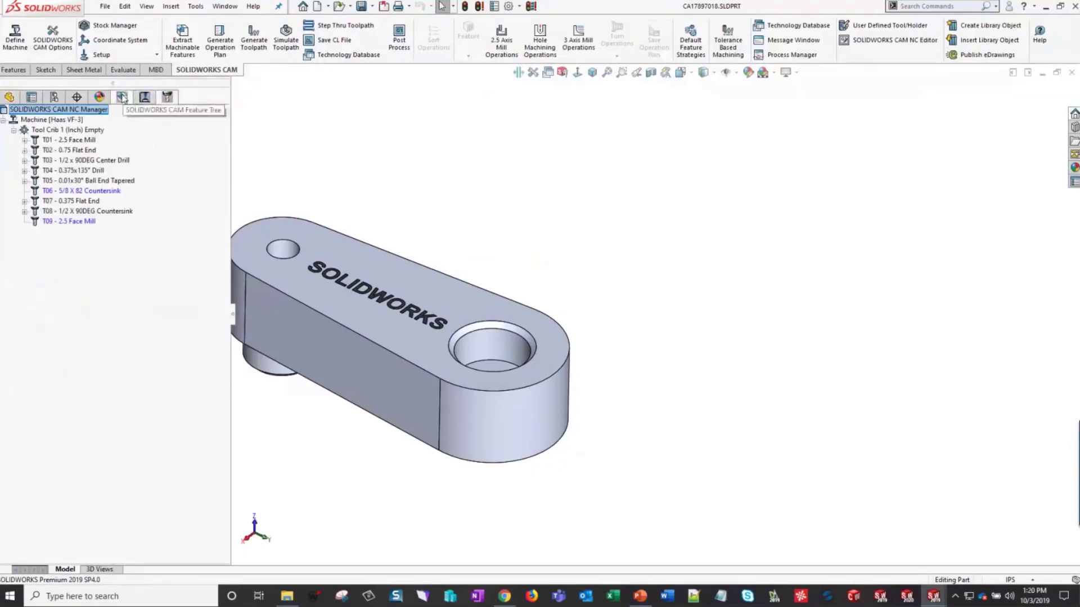
pyautogui.click(122, 98)
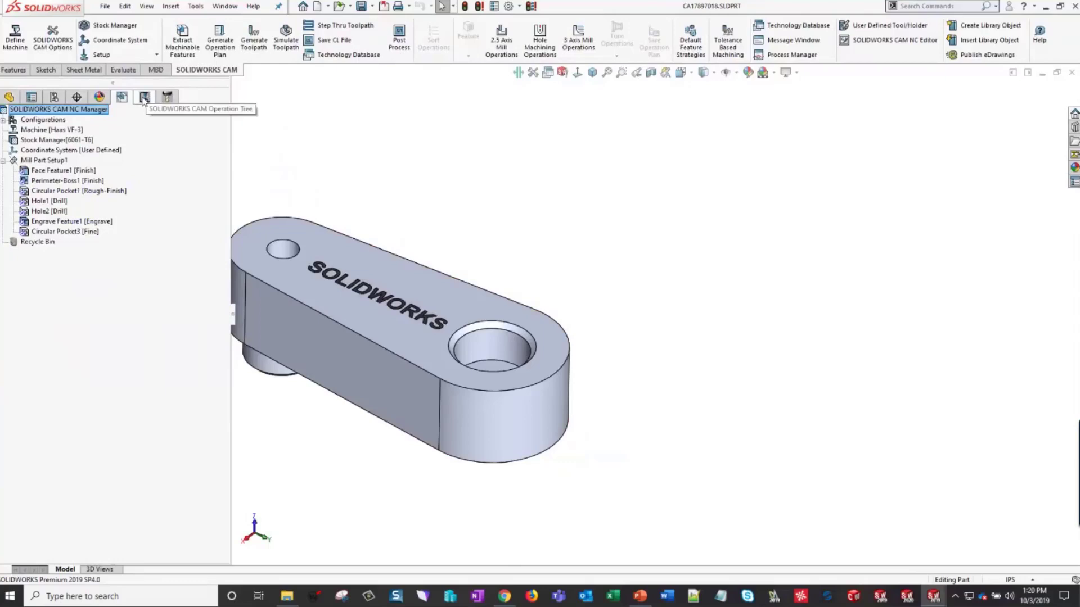
pyautogui.click(145, 98)
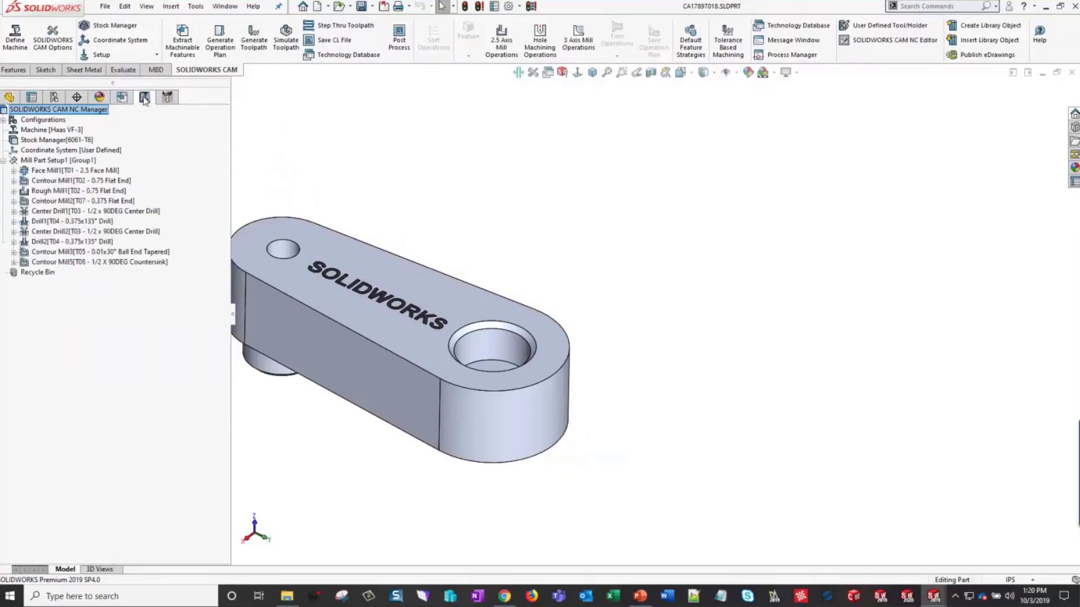
pyautogui.moveTo(86, 171)
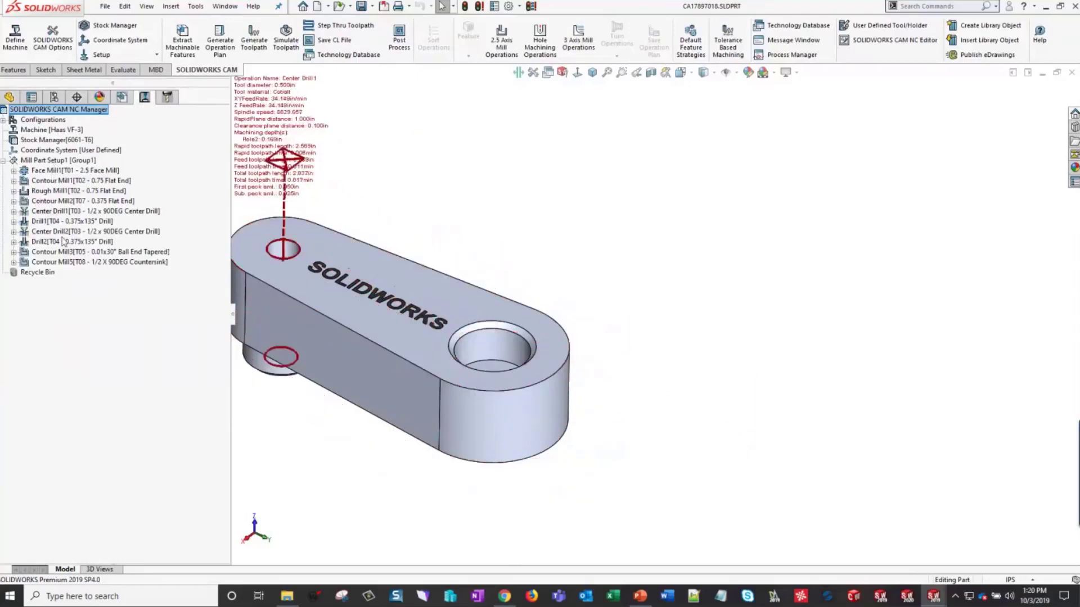
# Step: In the CAM tool tree, check the operation using T01 - 2.5 Face Mill and view that tool's parameters without changing them
pyautogui.click(167, 98)
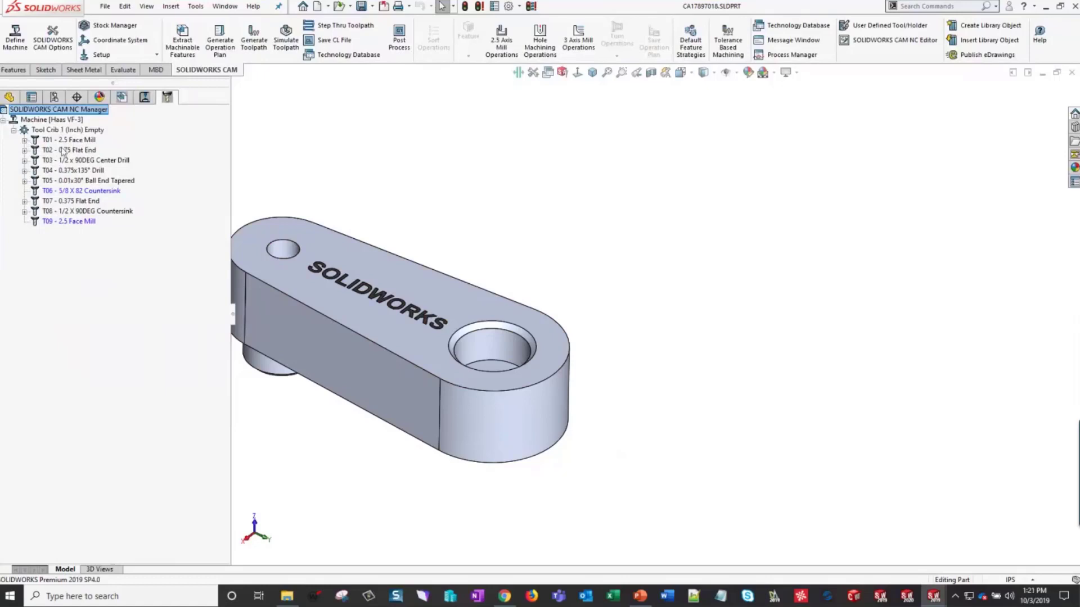
pyautogui.click(25, 140)
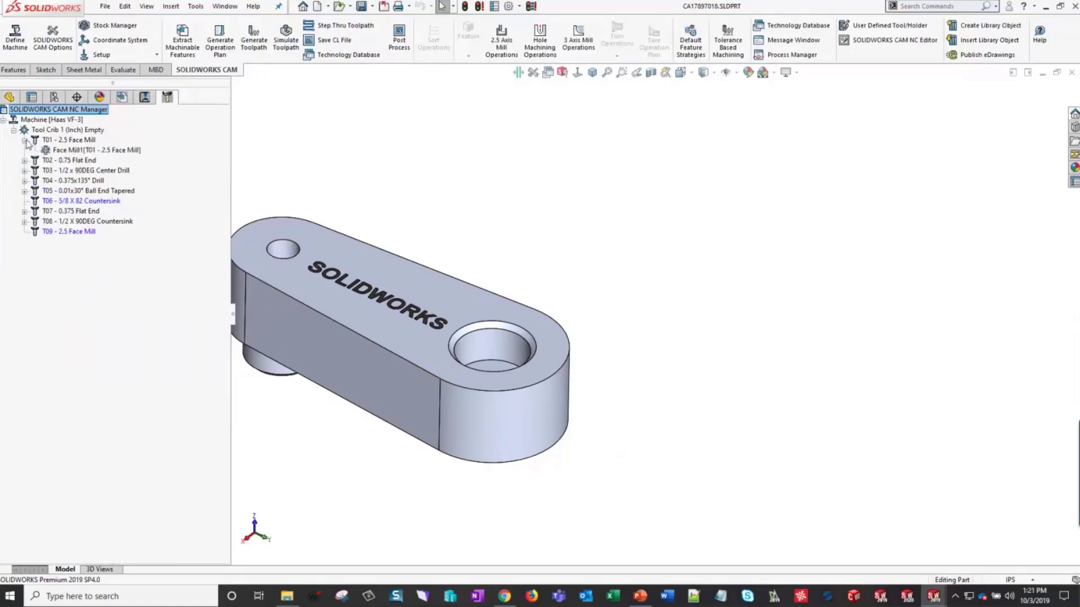
pyautogui.doubleClick(62, 140)
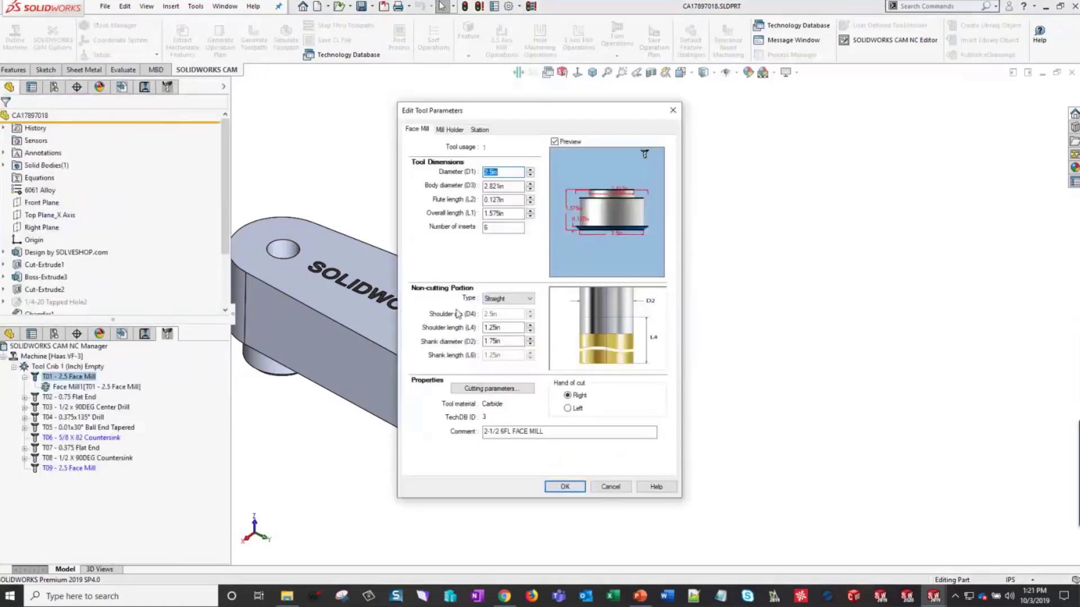
pyautogui.click(609, 487)
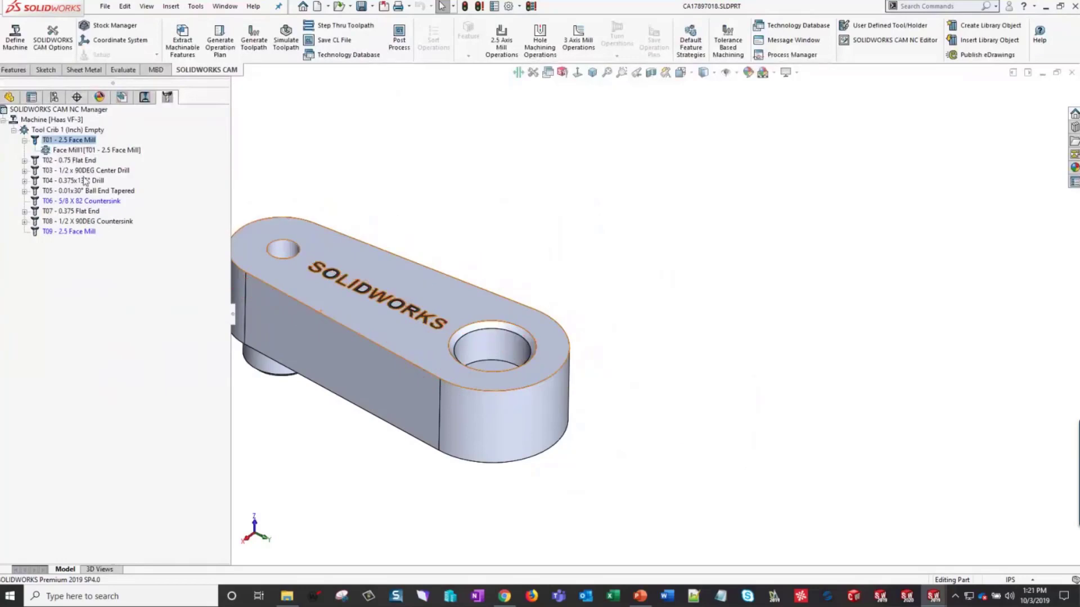
# Step: Expand the T02 and T07 tools and reassign Contour Mill1 from T02 - 0.75 Flat End to T07 - 0.375 Flat End
pyautogui.click(73, 180)
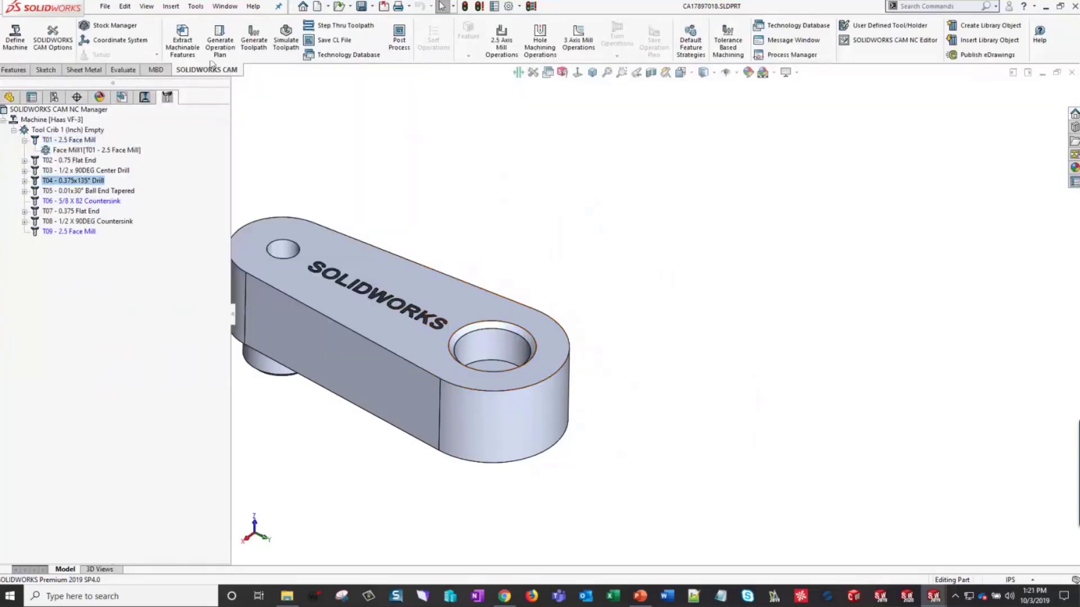
pyautogui.click(24, 140)
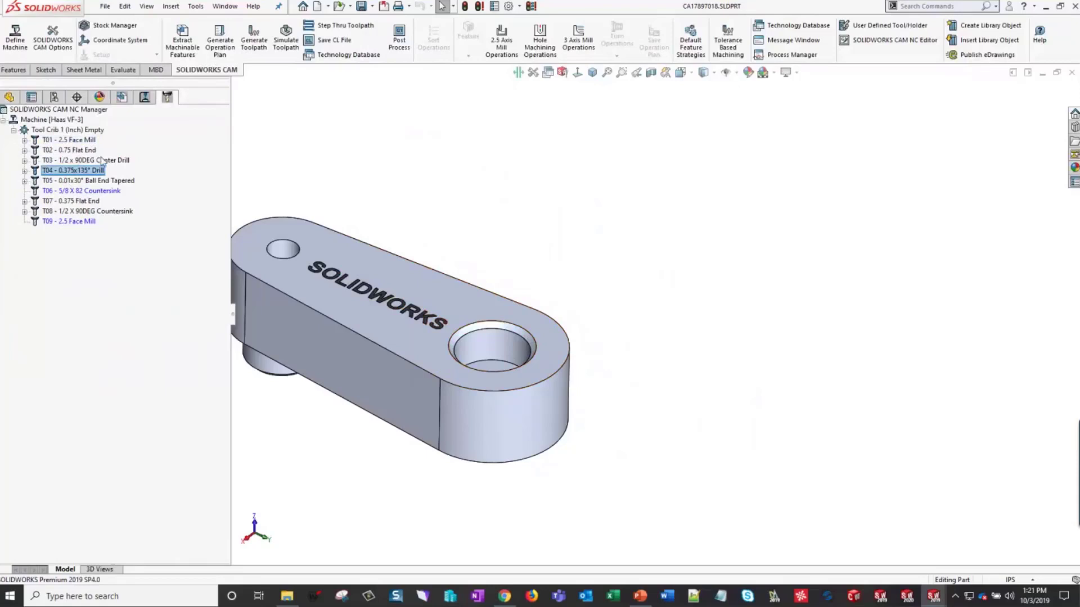
pyautogui.click(24, 150)
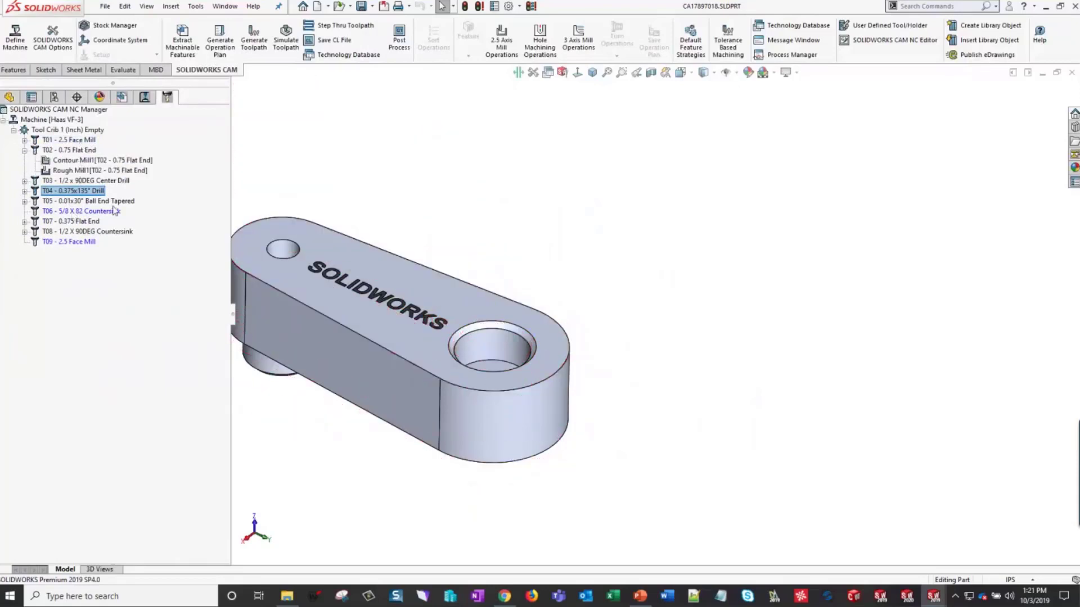
pyautogui.click(25, 222)
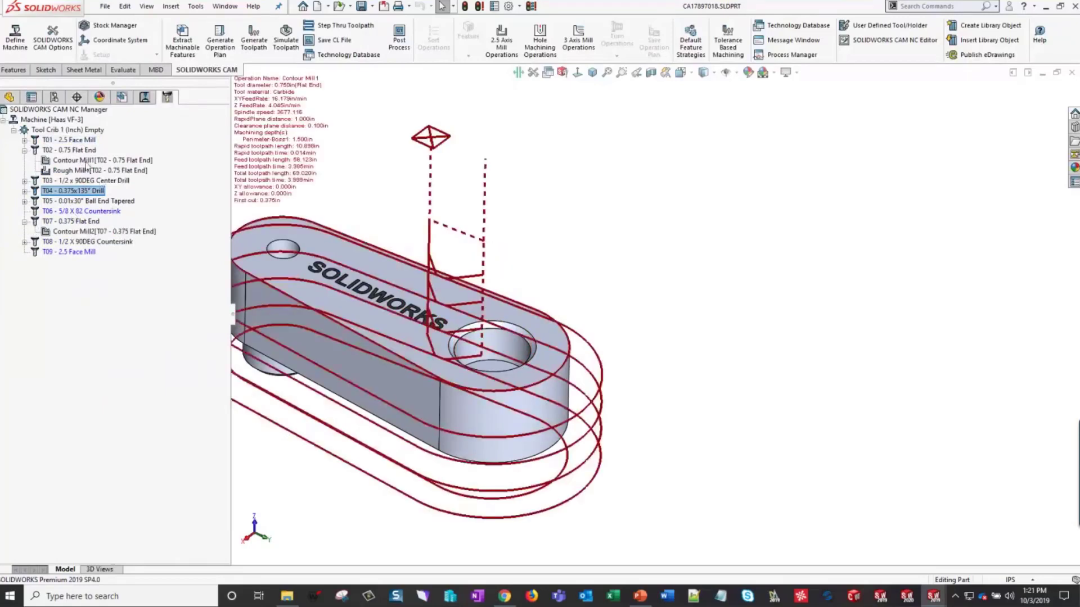
pyautogui.click(88, 221)
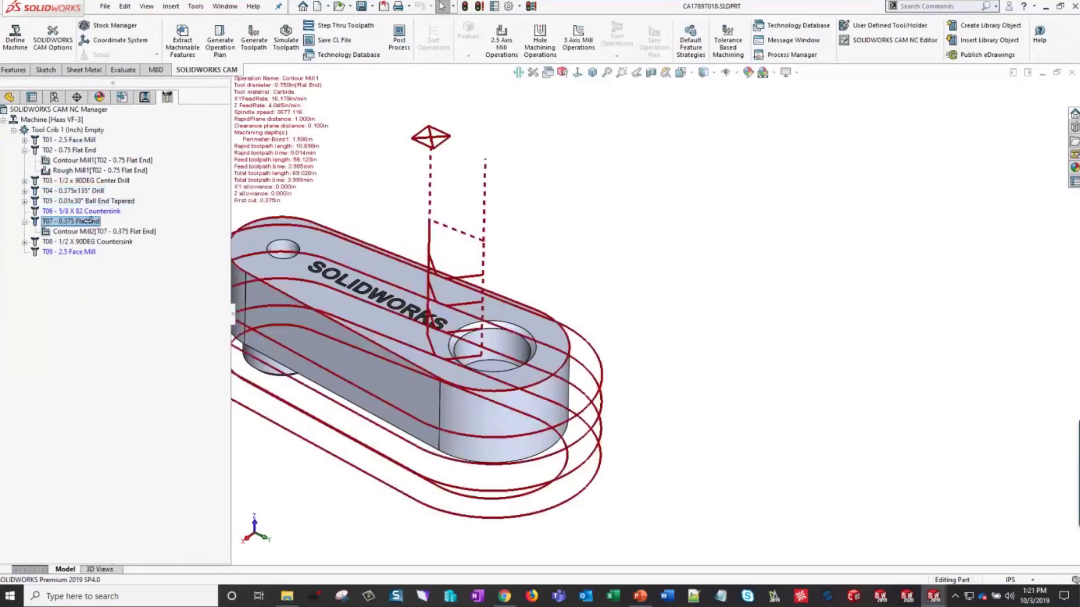
pyautogui.moveTo(89, 221); pyautogui.dragTo(88, 221)
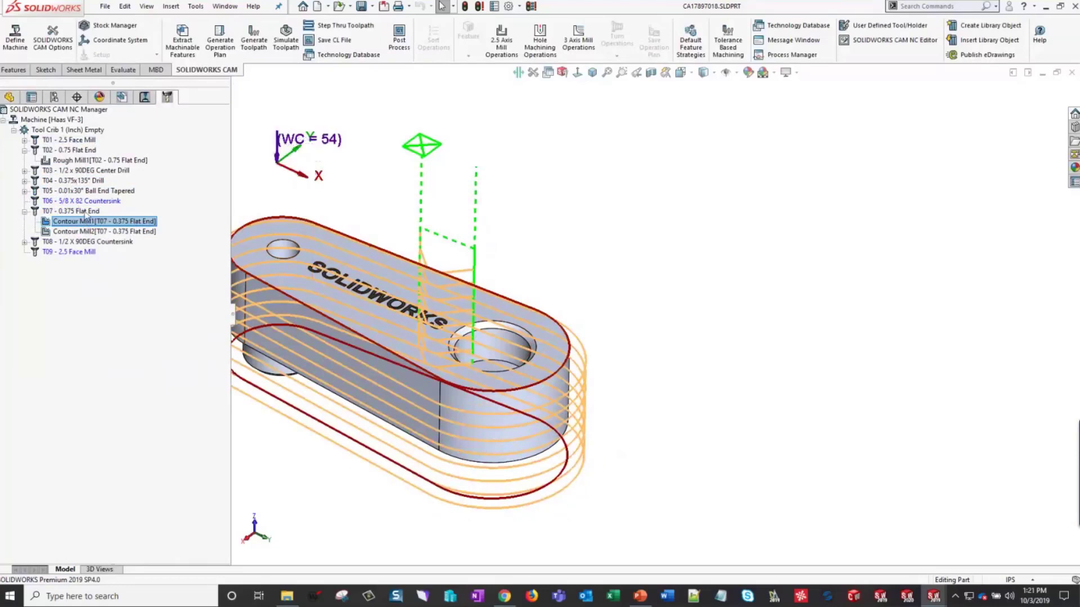
# Step: Compare the toolpaths of Contour Mill1 and Contour Mill2 under T07, and return Contour Mill1 to T02 - 0.75 Flat End
pyautogui.moveTo(78, 222)
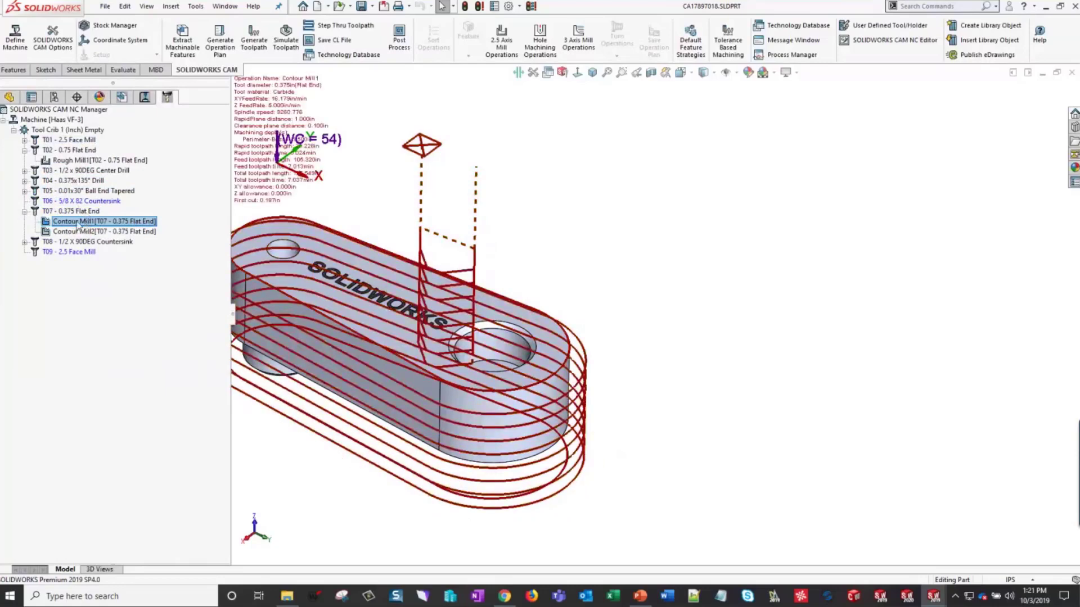
pyautogui.click(77, 223)
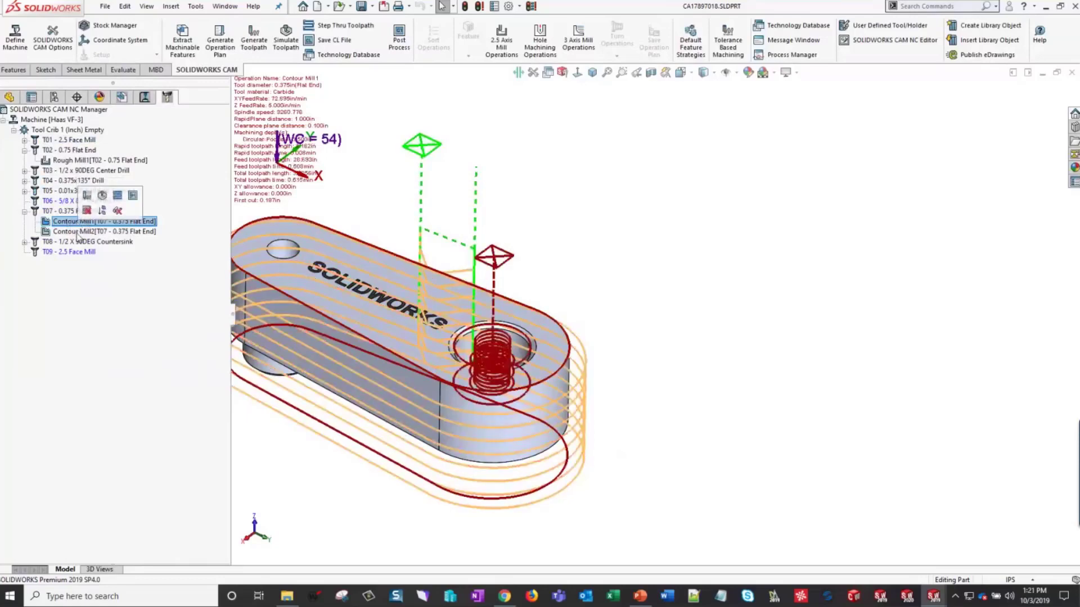
pyautogui.click(78, 232)
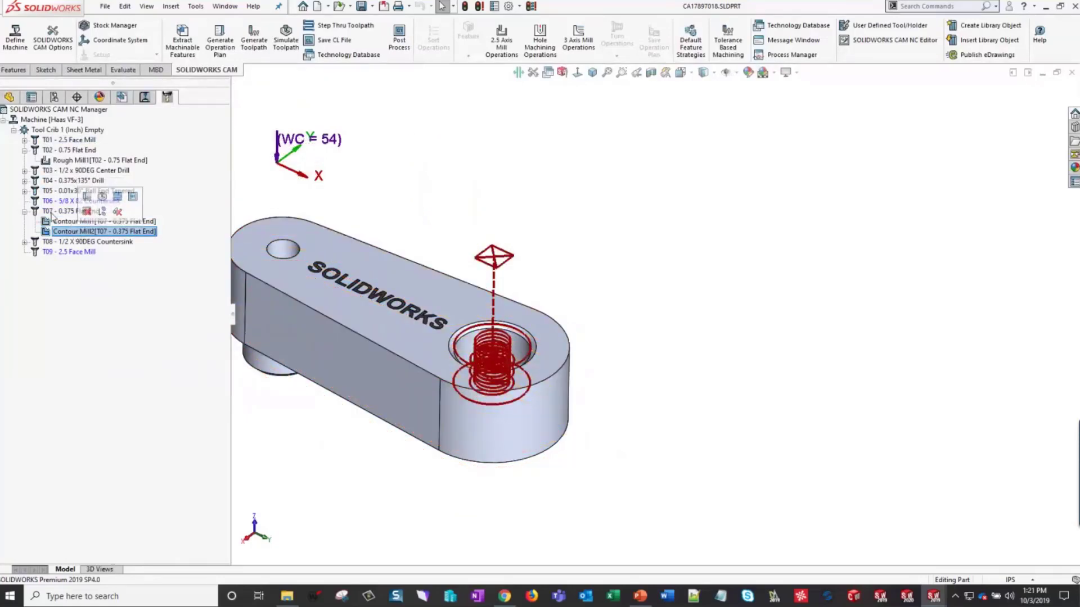
pyautogui.click(79, 221)
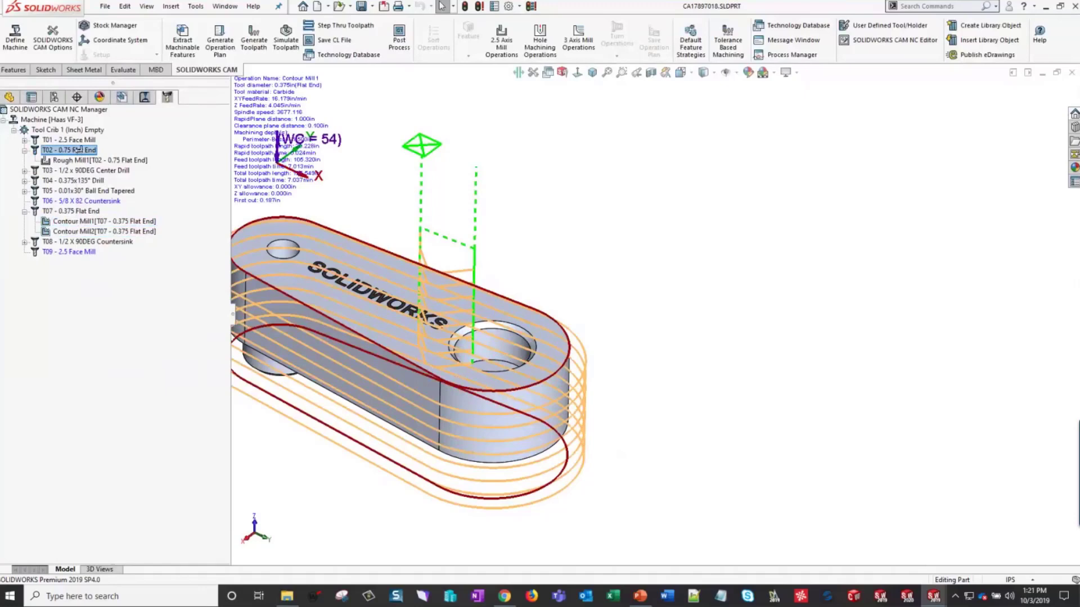
pyautogui.moveTo(78, 149); pyautogui.dragTo(75, 151)
pyautogui.scroll(-3, 664, 293)
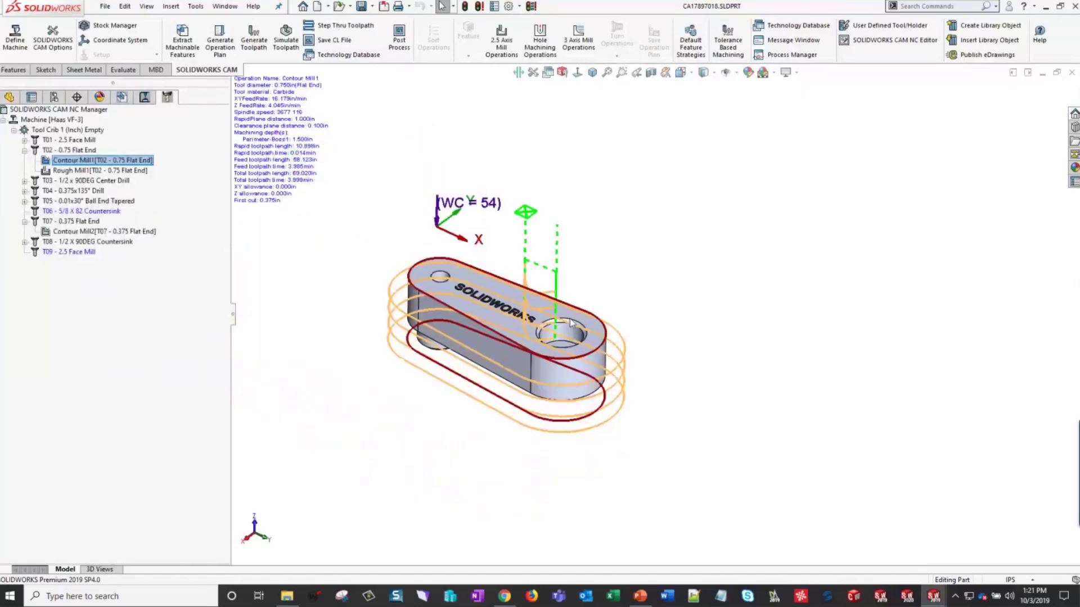
pyautogui.scroll(-3, 495, 298)
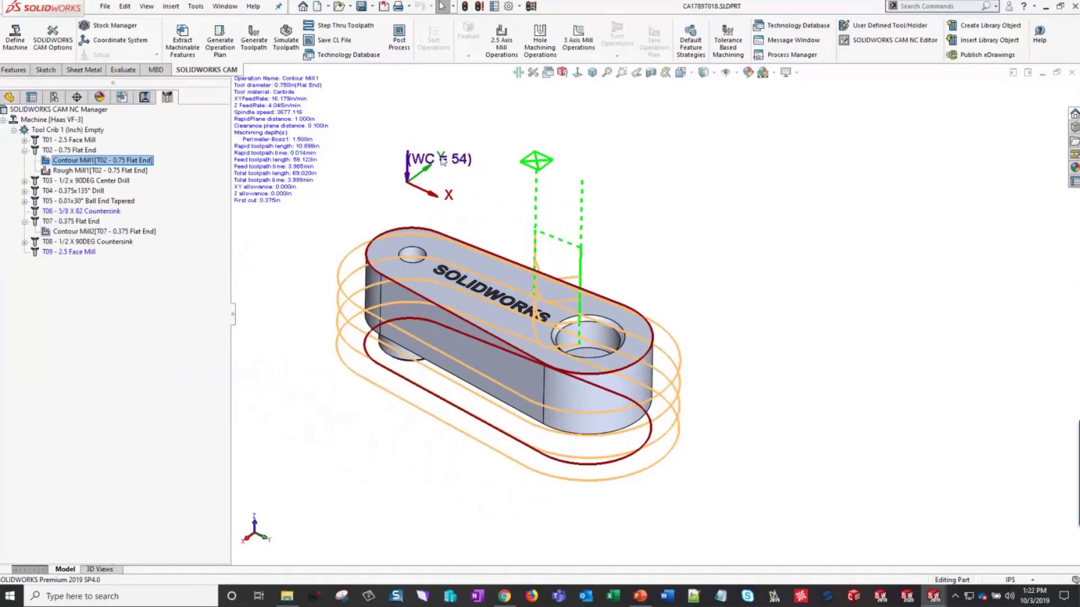
# Step: Examine the SOLIDWORKS CAM commands available in the interface customization, including SOLIDWORKS CAM Options, and close it
pyautogui.click(51, 36)
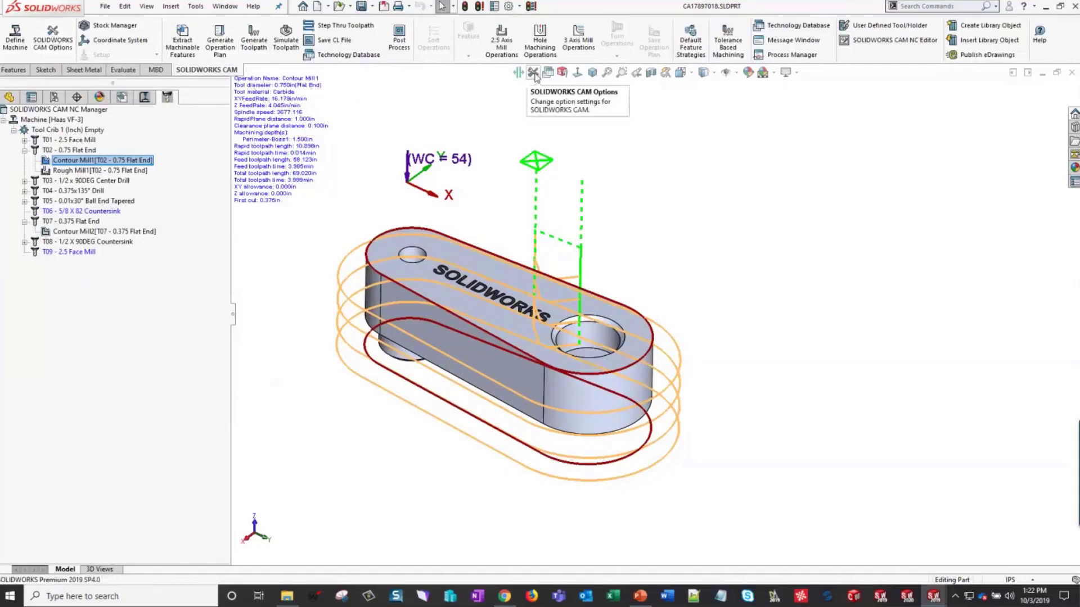
pyautogui.rightClick(462, 59)
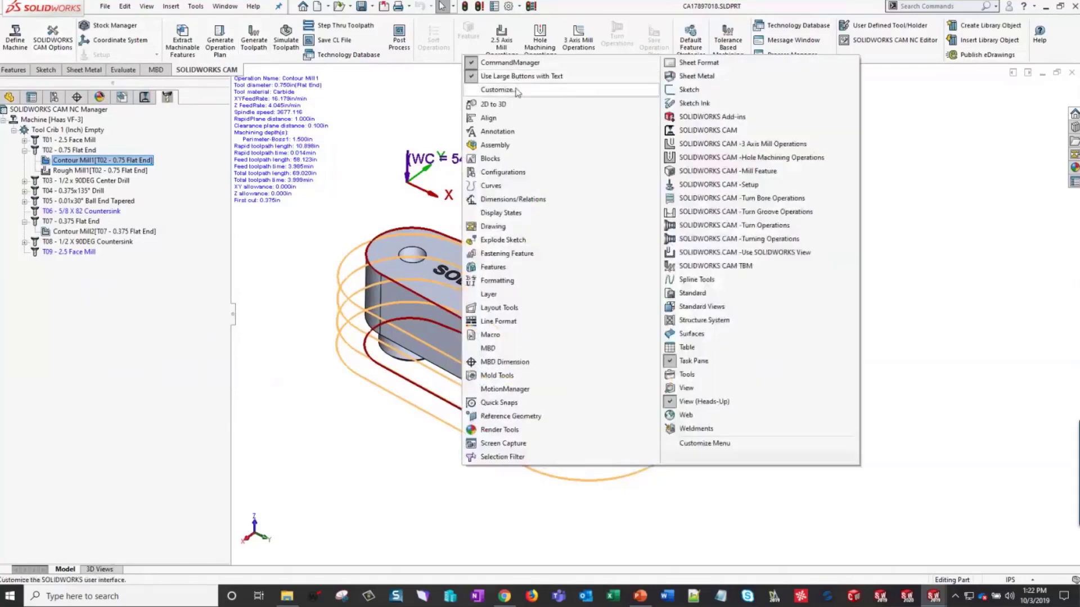
pyautogui.click(495, 85)
pyautogui.click(388, 135)
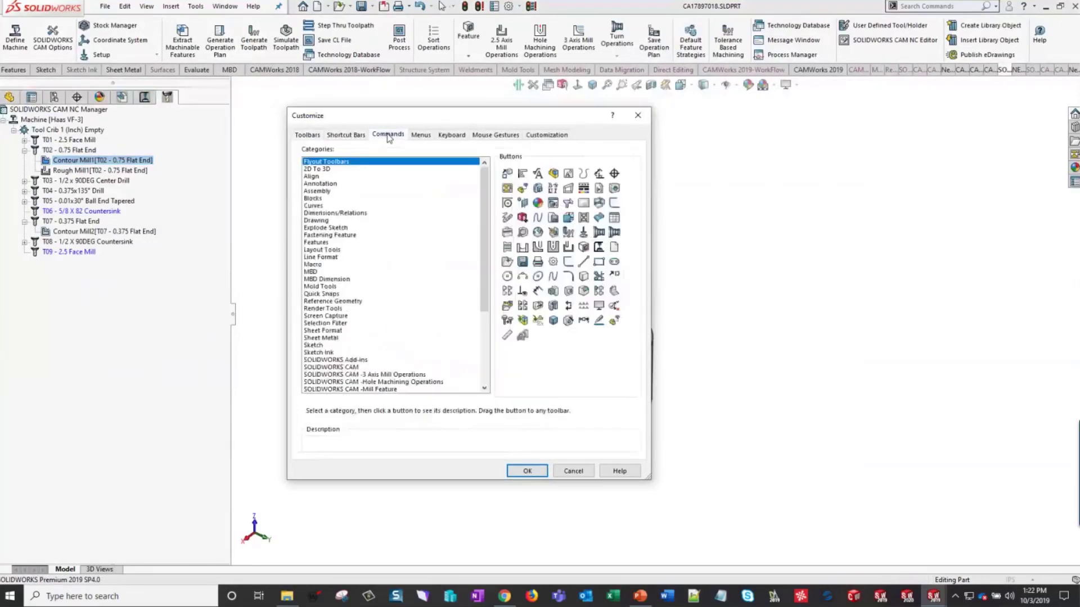
pyautogui.scroll(-5, 340, 243)
pyautogui.click(340, 249)
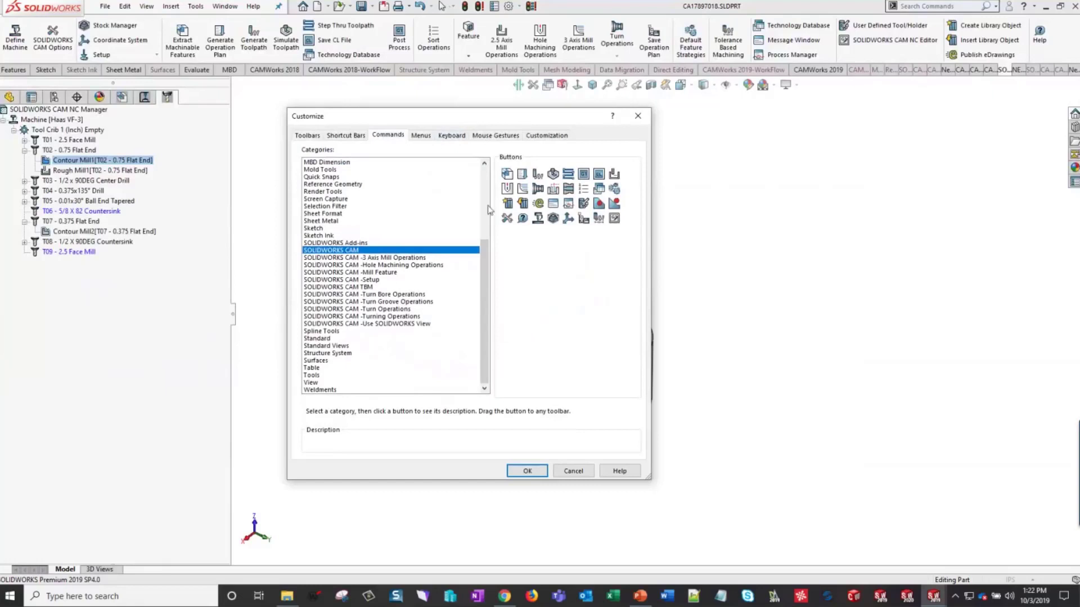
pyautogui.moveTo(471, 122); pyautogui.dragTo(490, 182)
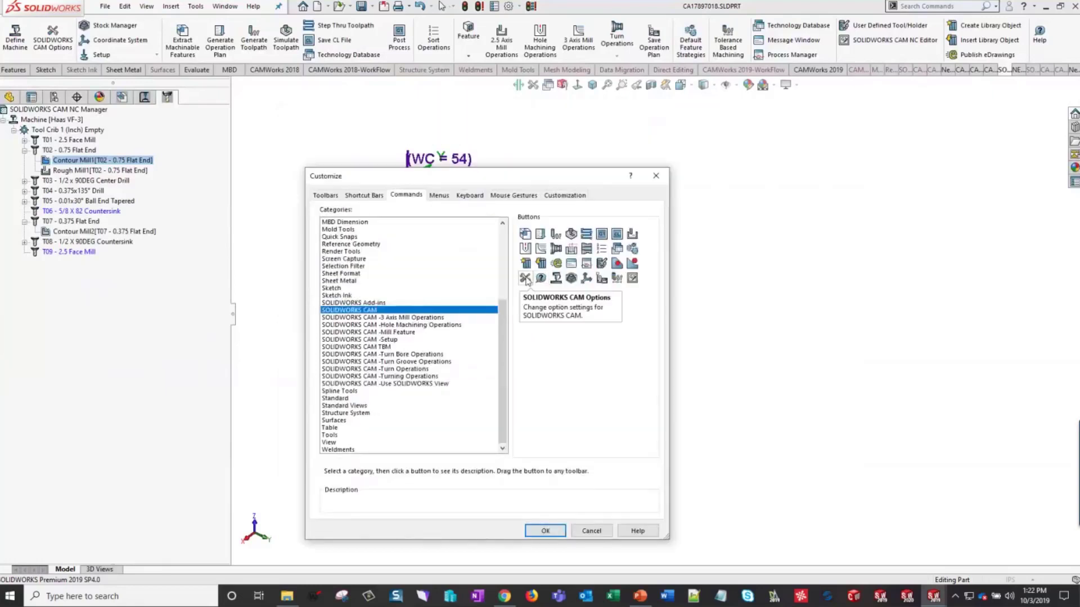
pyautogui.moveTo(526, 281); pyautogui.dragTo(72, 48)
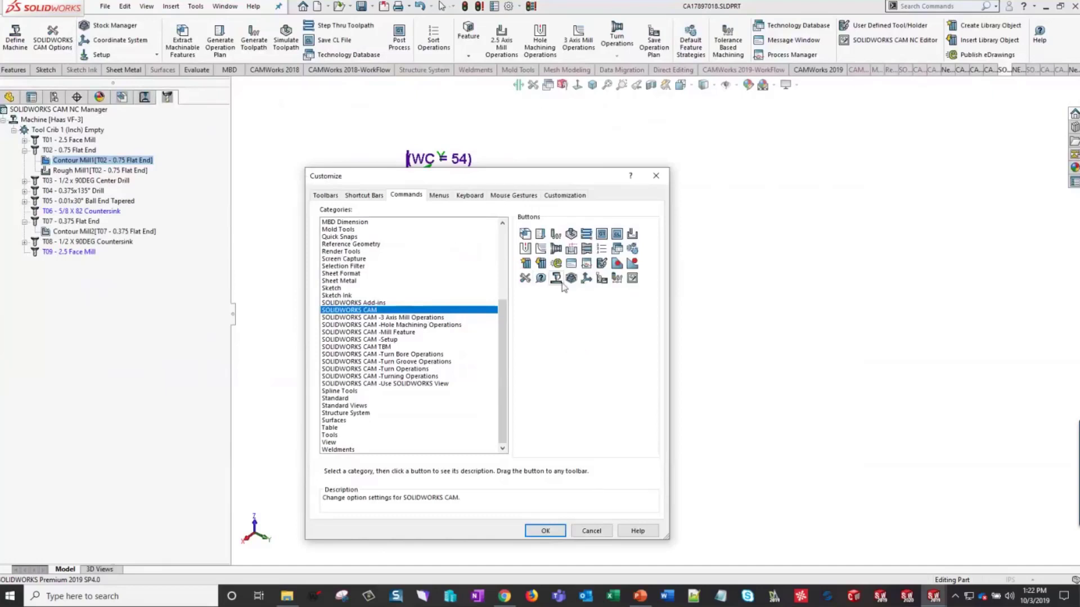
pyautogui.moveTo(540, 277); pyautogui.dragTo(624, 356)
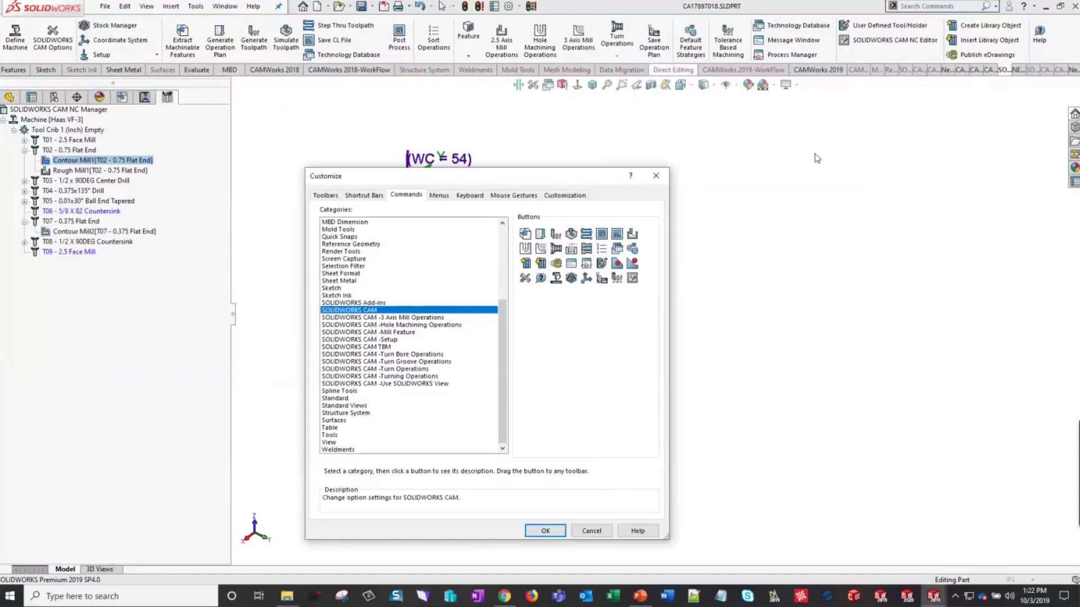
pyautogui.click(658, 177)
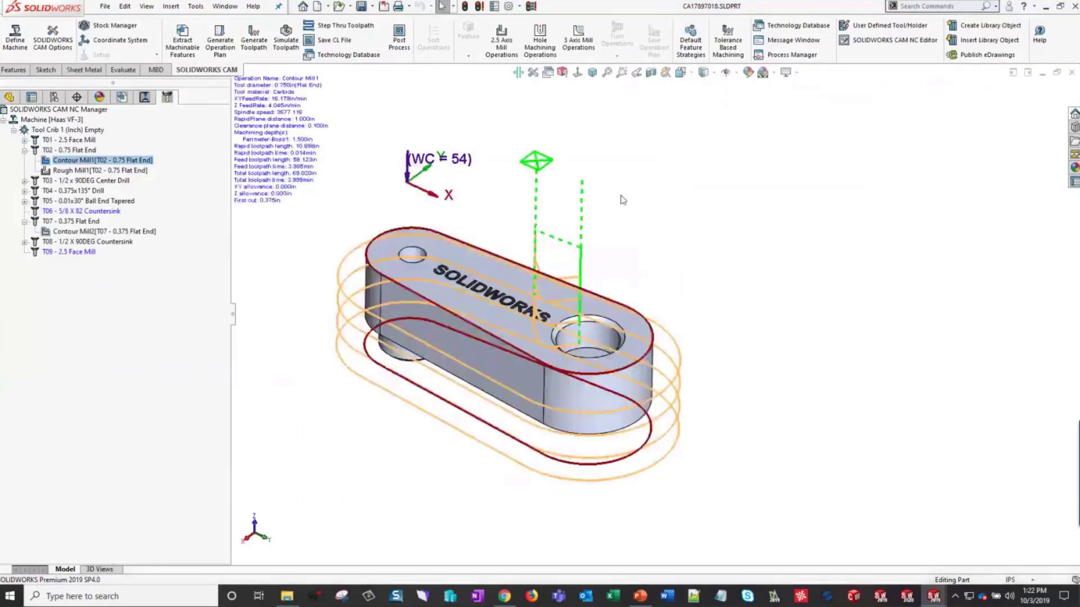
# Step: Set the origin size factor to 1 in the SOLIDWORKS CAM display options
pyautogui.click(62, 44)
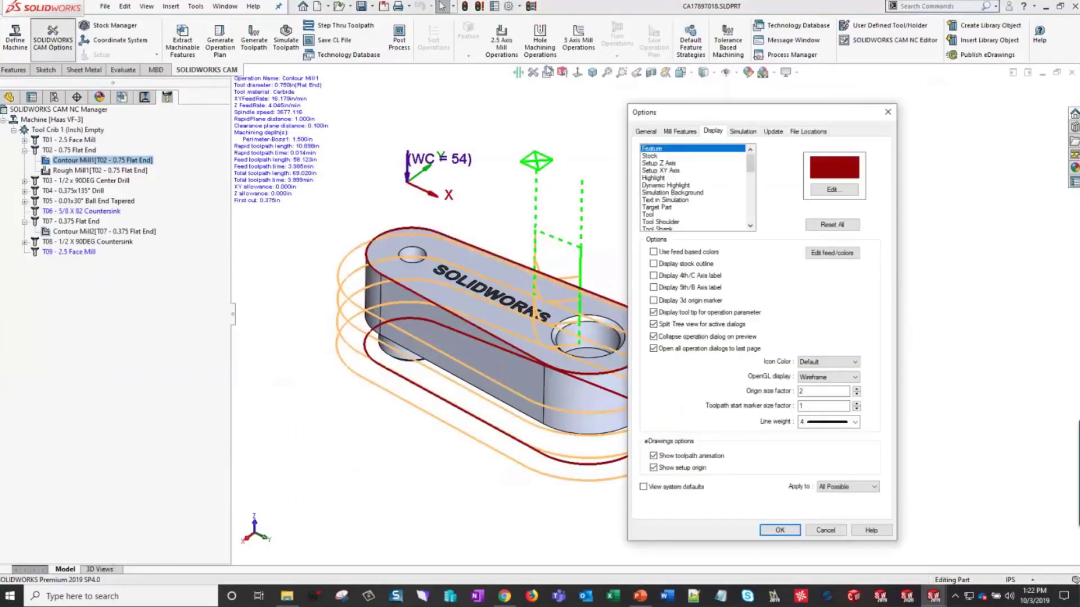
pyautogui.moveTo(692, 112); pyautogui.dragTo(665, 78)
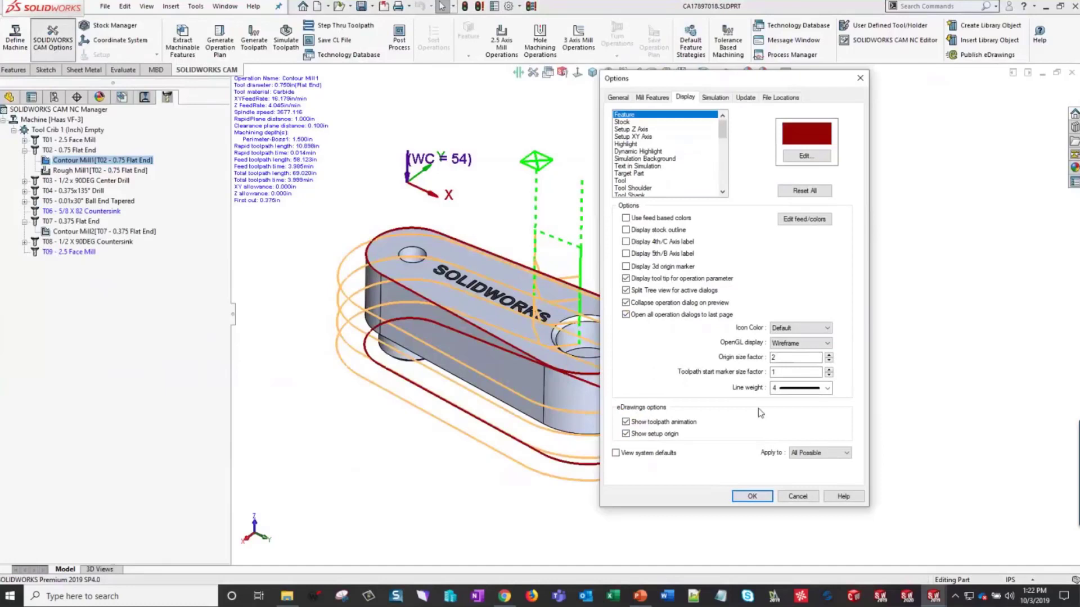
pyautogui.doubleClick(788, 356)
pyautogui.write('1')
pyautogui.click(752, 496)
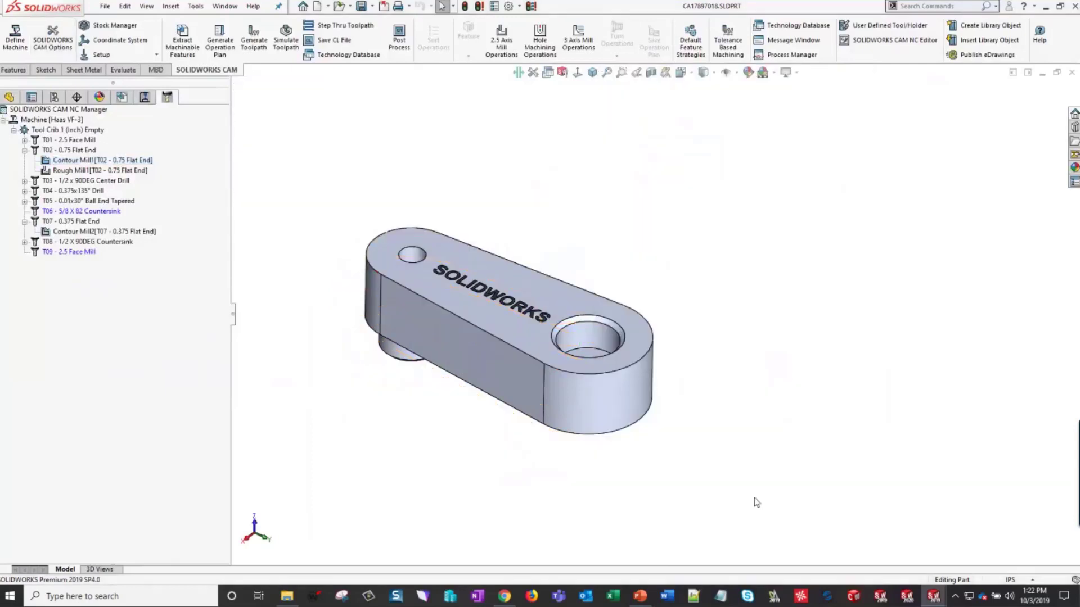
# Step: Return to the CAM operation tree and select Mill Part Setup1 to check its origin marker
pyautogui.click(67, 130)
pyautogui.moveTo(96, 169)
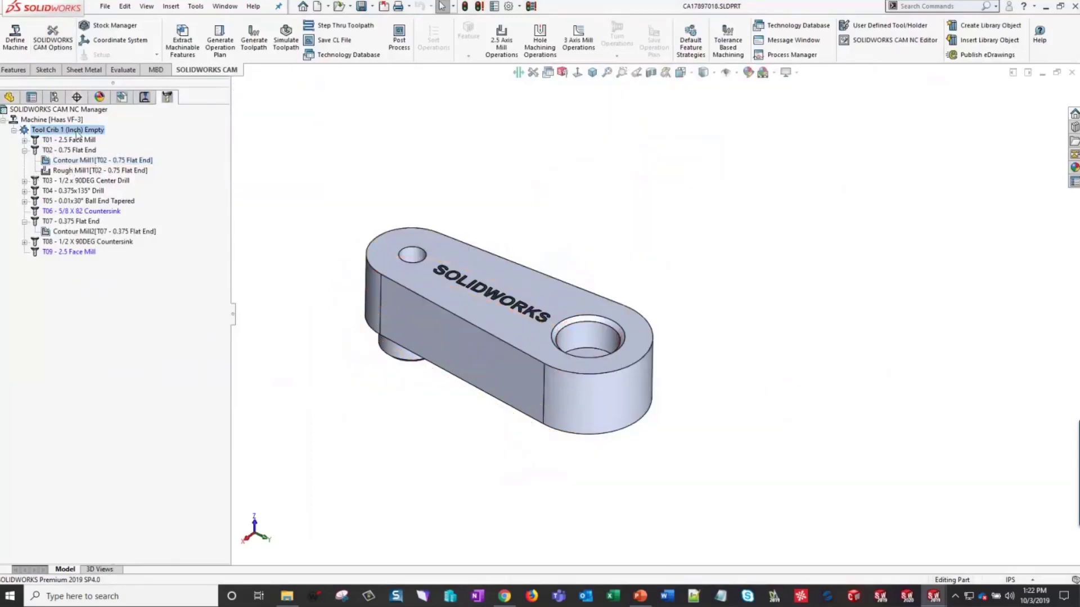
pyautogui.click(141, 100)
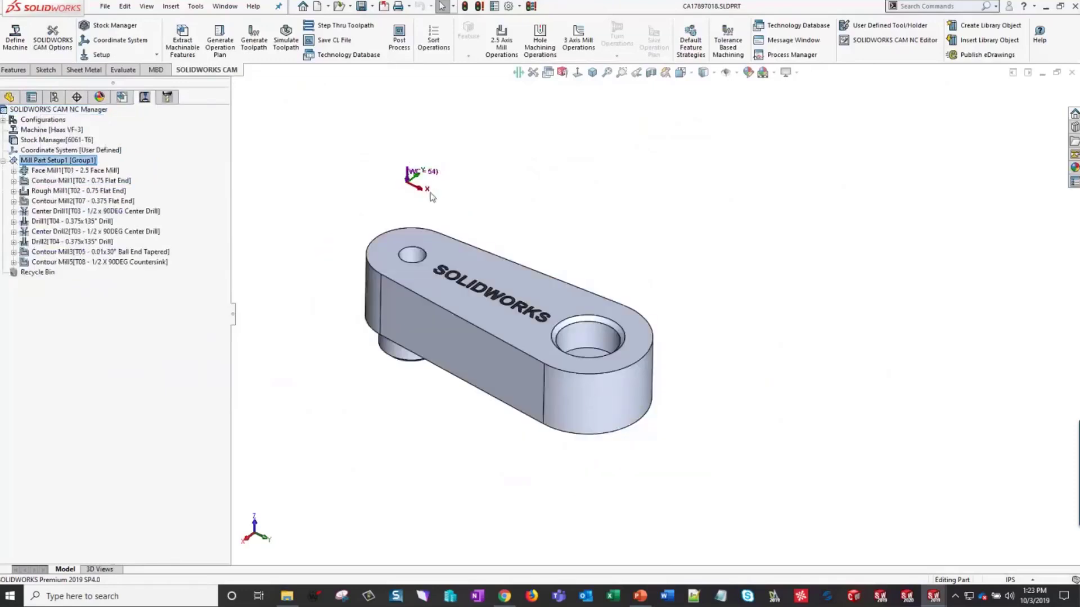
# Step: Set the origin size factor to 2 in the CAM display options and select Mill Part Setup1 to check the marker
pyautogui.click(66, 48)
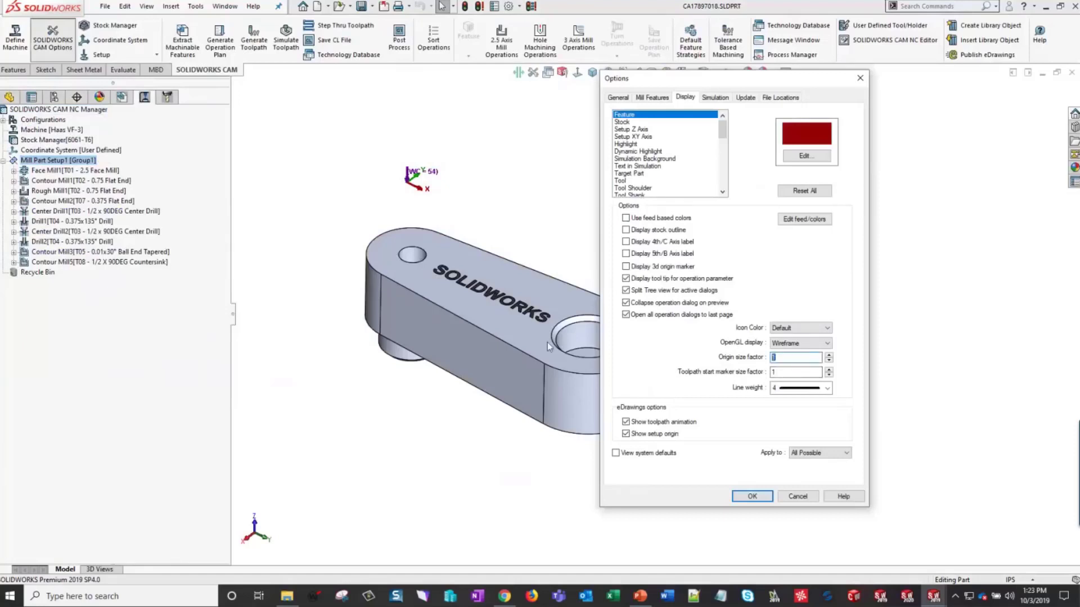
pyautogui.click(752, 497)
pyautogui.click(42, 161)
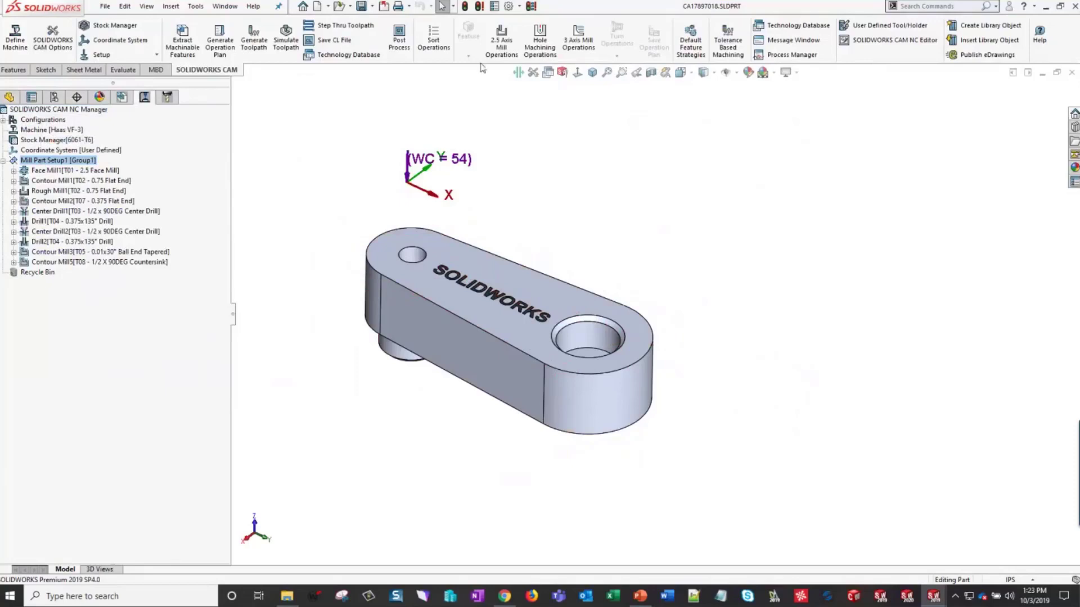
# Step: Examine the general, simulation and file location pages of the CAM options, including the Apply to choices
pyautogui.click(53, 40)
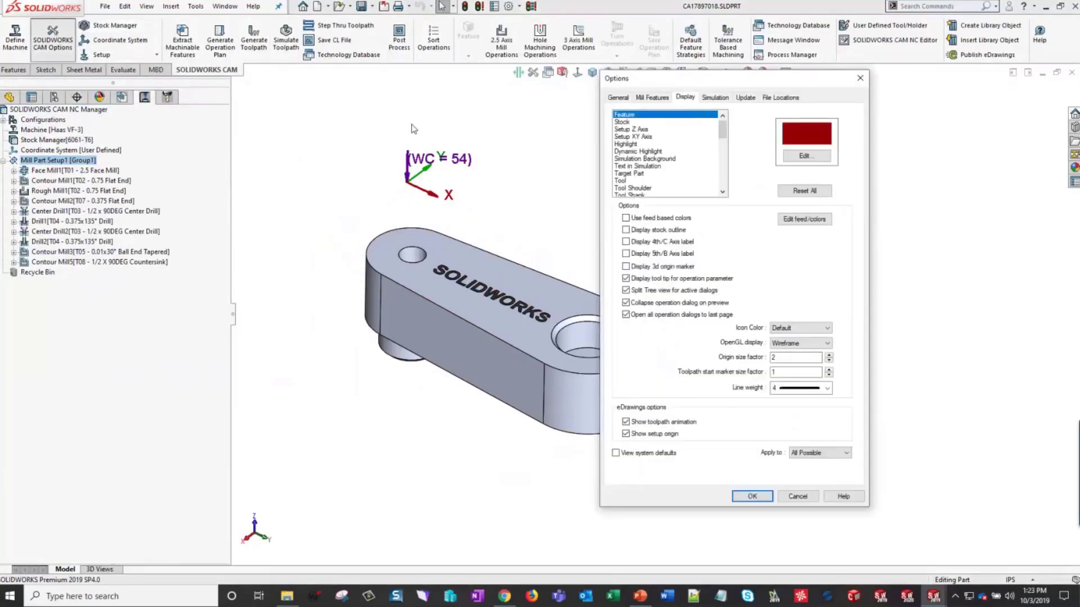
pyautogui.click(437, 126)
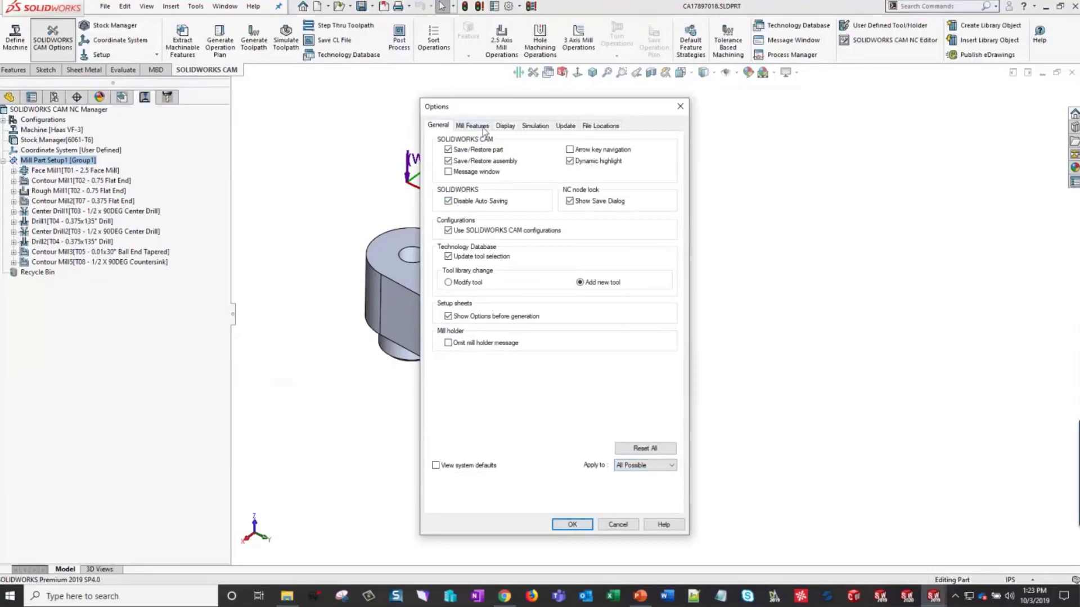
pyautogui.click(536, 126)
pyautogui.click(585, 126)
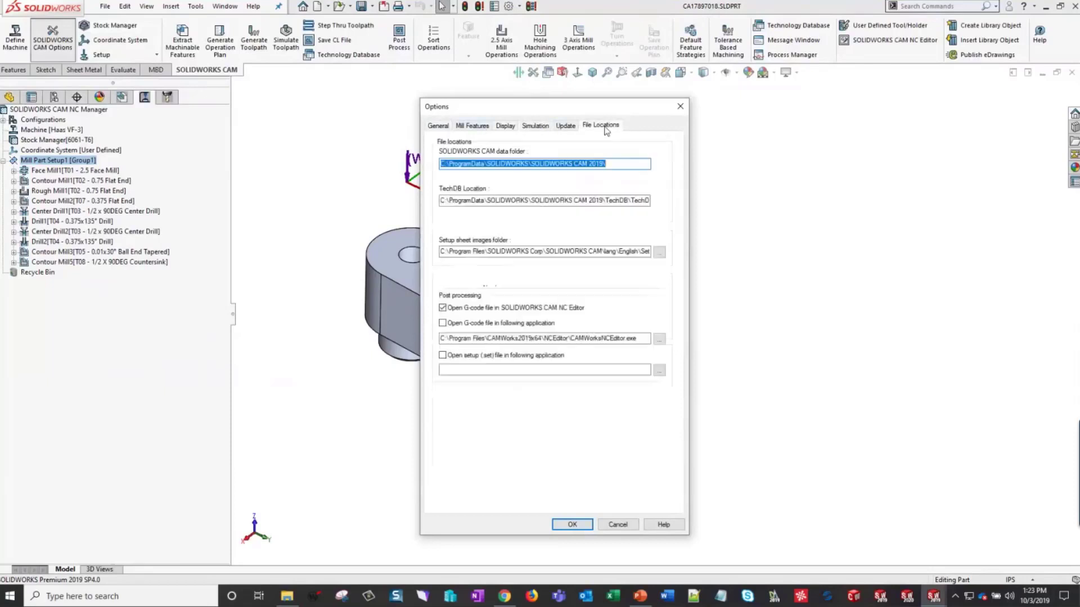
pyautogui.click(438, 126)
pyautogui.click(647, 466)
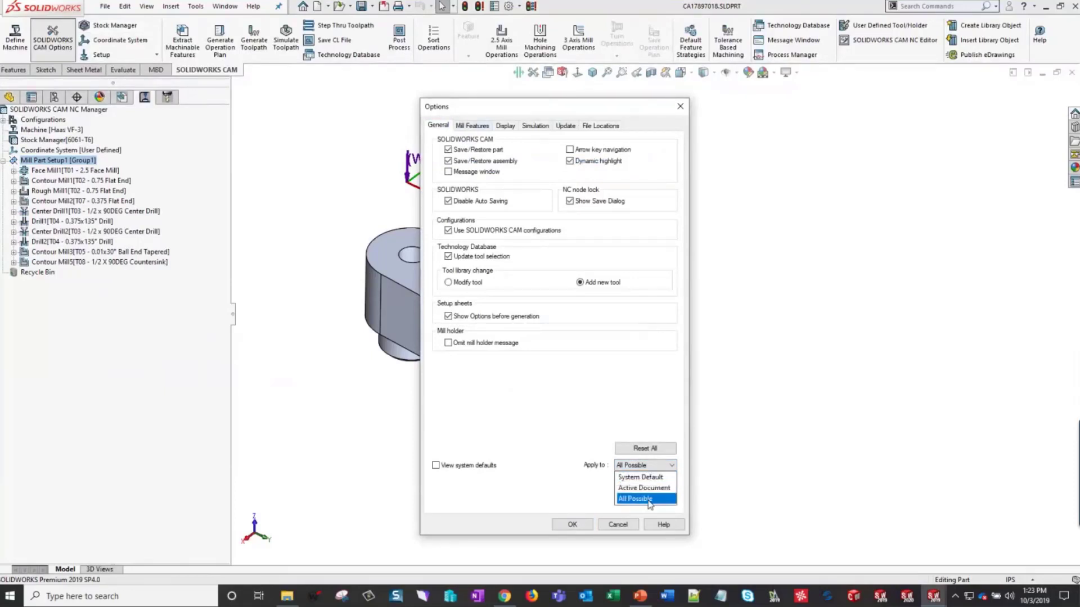
pyautogui.click(648, 392)
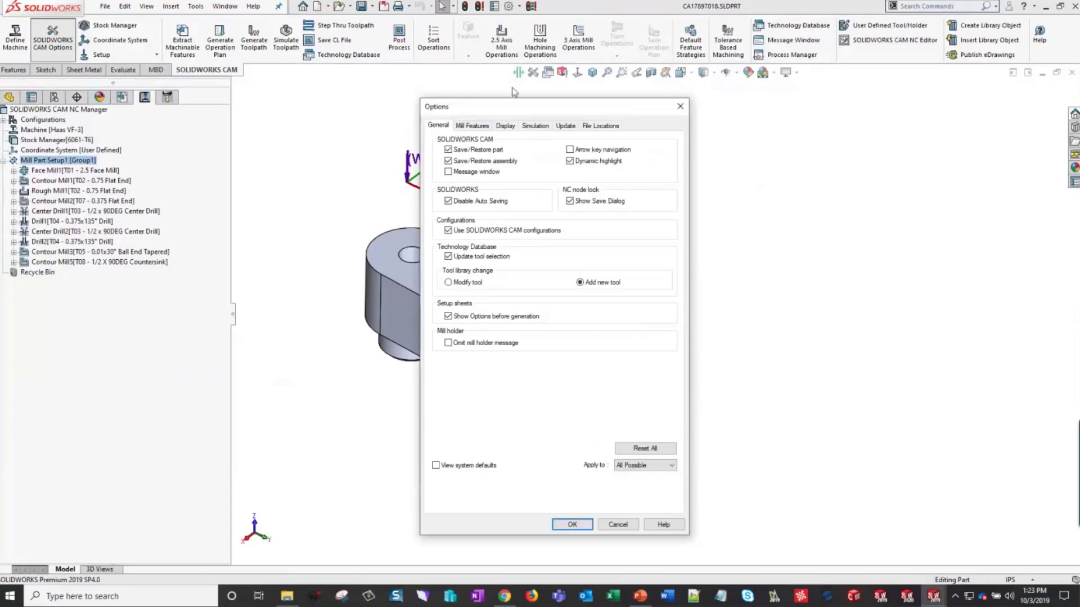
# Step: Try toggling the Holes, Non holes and Boss feature types in the mill feature extraction options
pyautogui.click(472, 125)
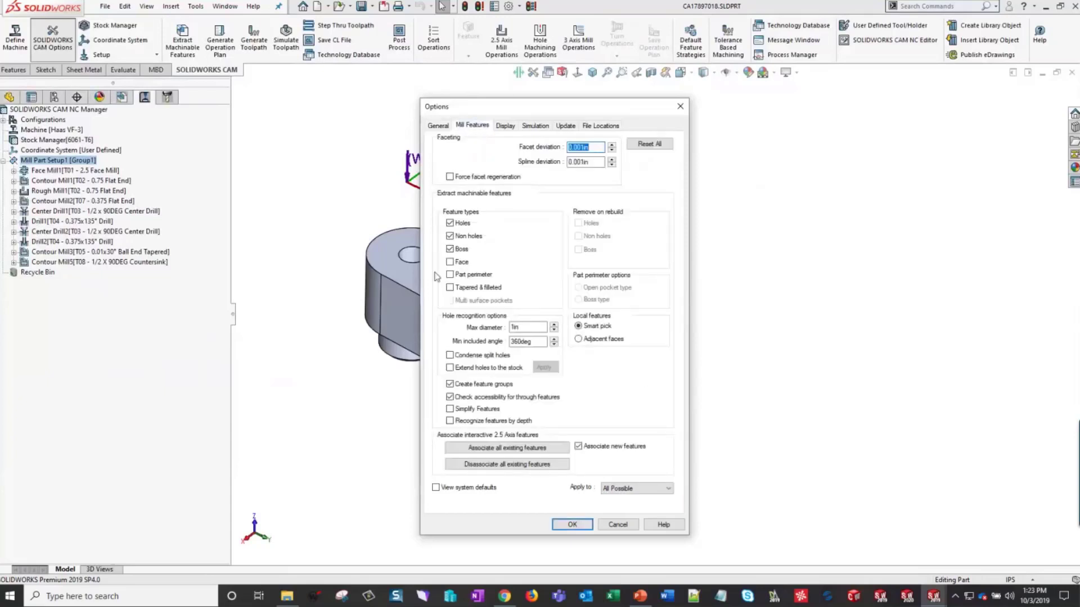
pyautogui.click(450, 236)
pyautogui.click(450, 250)
pyautogui.click(450, 236)
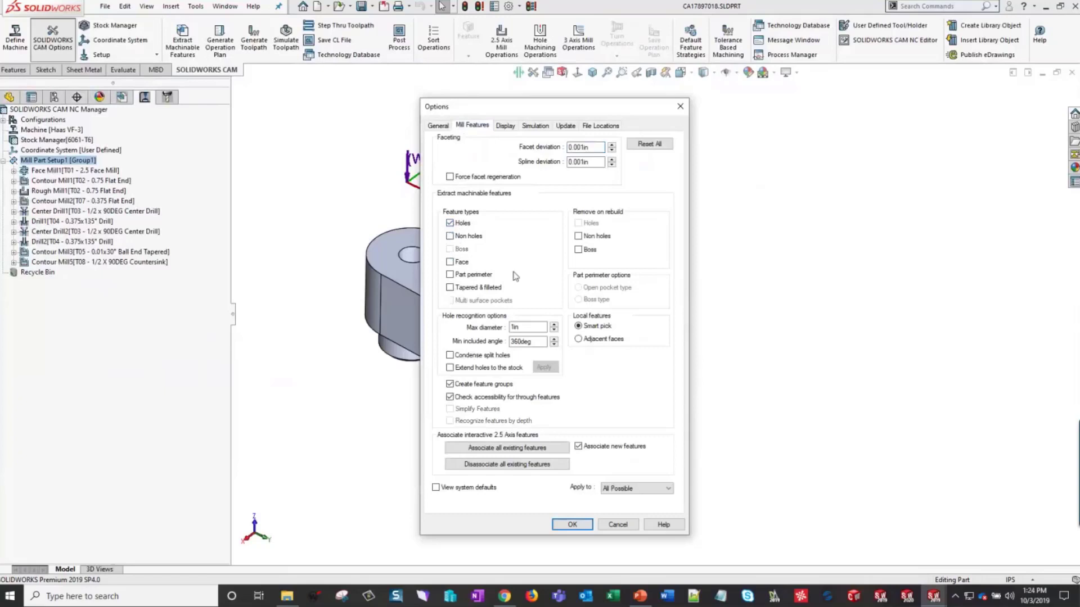
pyautogui.click(452, 237)
pyautogui.click(450, 223)
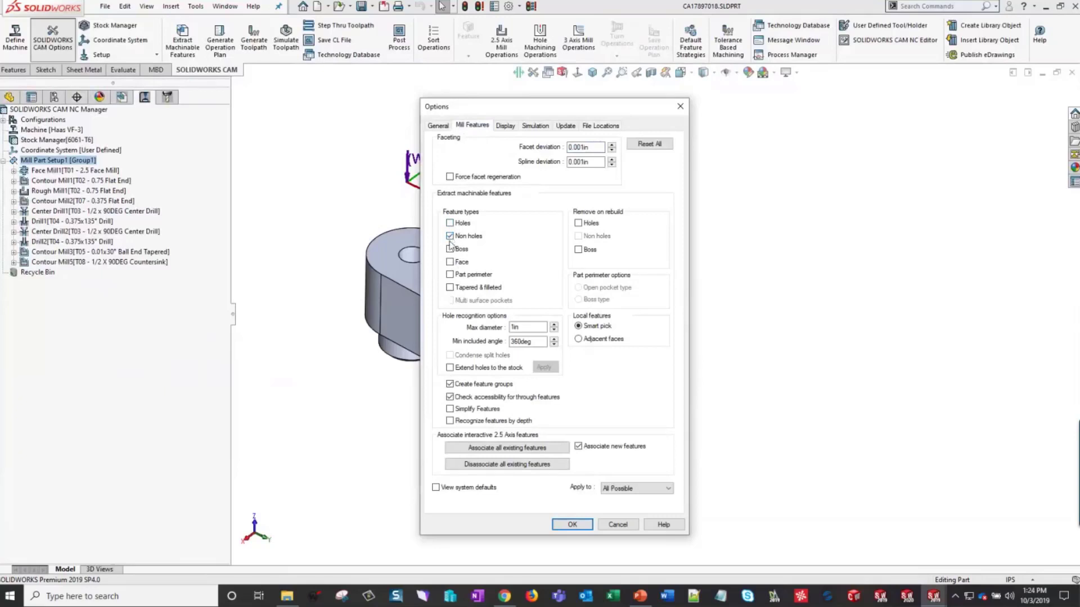
pyautogui.click(450, 223)
# Step: Enable the Boss, Face, Part perimeter and Tapered & filleted feature types for extracting machinable features
pyautogui.moveTo(482, 105); pyautogui.dragTo(464, 98)
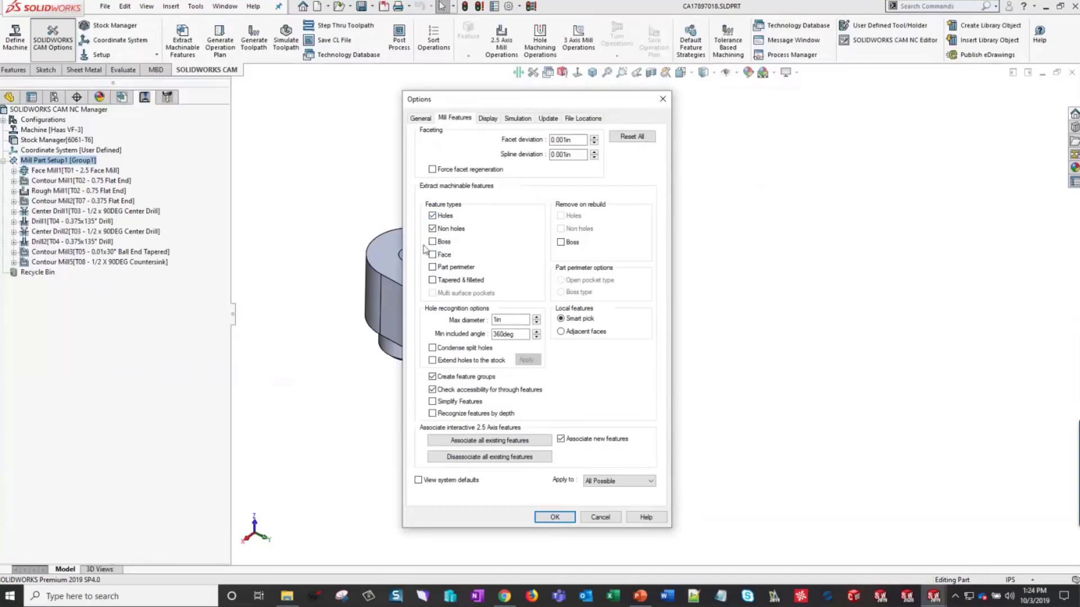
pyautogui.click(433, 242)
pyautogui.click(433, 267)
pyautogui.click(432, 280)
pyautogui.click(432, 255)
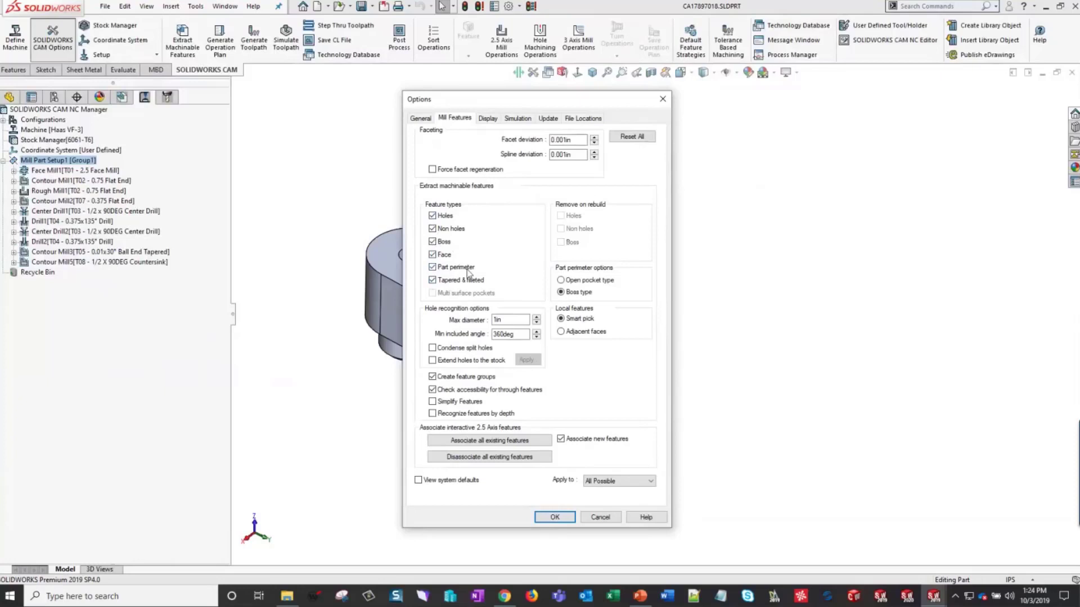
# Step: Go through the maximum hole diameter and minimum included angle, and try the Simplify Features and Recognize features by depth options
pyautogui.doubleClick(500, 320)
pyautogui.doubleClick(516, 335)
pyautogui.click(437, 400)
pyautogui.click(434, 414)
# Step: Review the setup axis colors and origin size factor in the display options, and discard the option changes
pyautogui.click(487, 119)
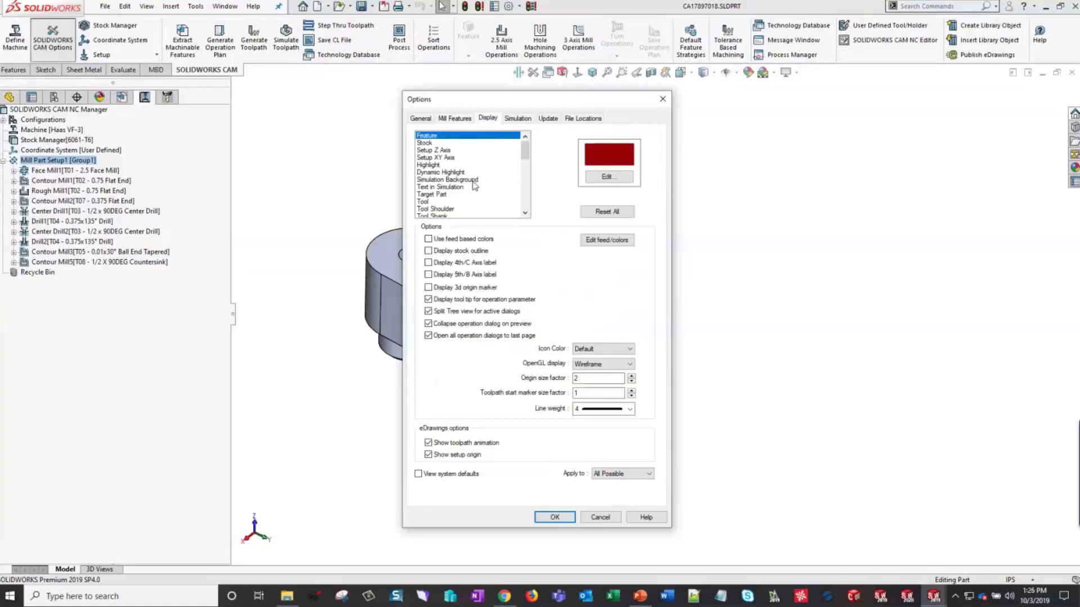
pyautogui.click(443, 157)
pyautogui.click(442, 151)
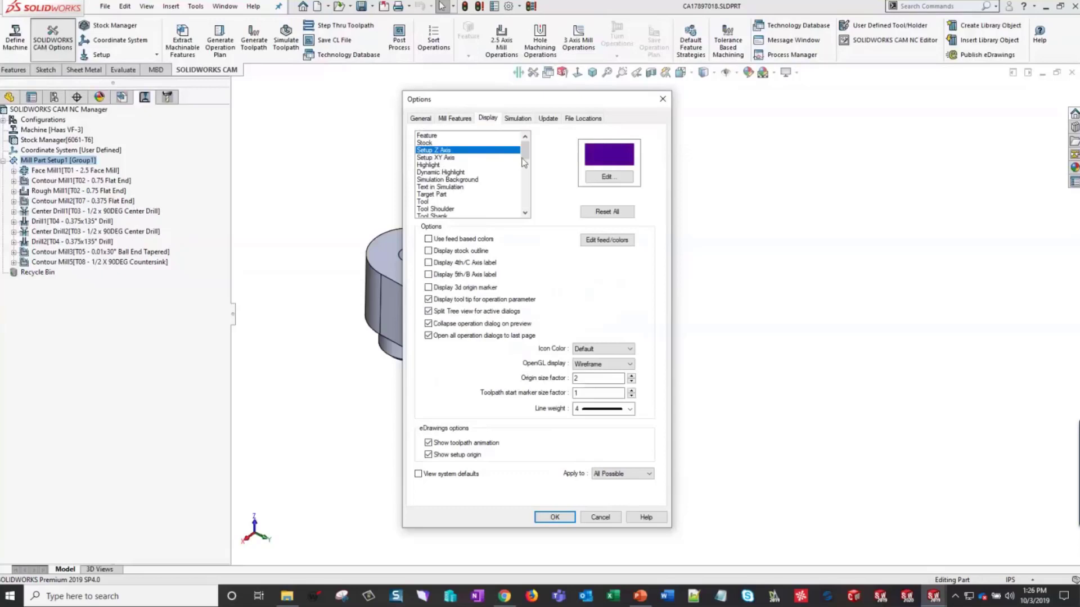
pyautogui.doubleClick(578, 379)
pyautogui.click(598, 517)
# Step: Select Face Mill1 to view its toolpath and the operation details shown in the graphics area
pyautogui.moveTo(81, 186)
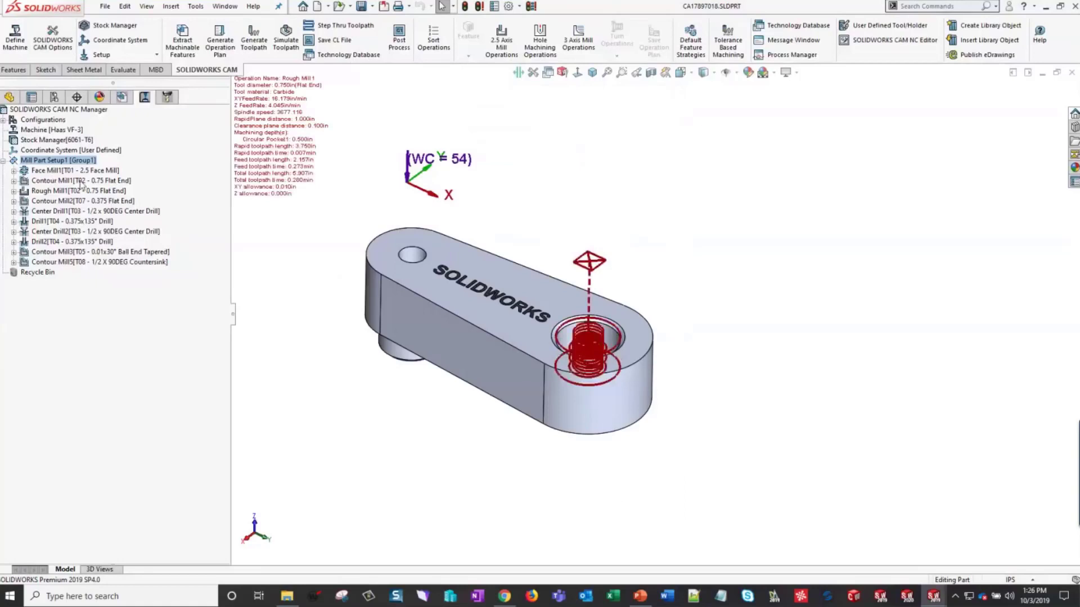
pyautogui.click(85, 171)
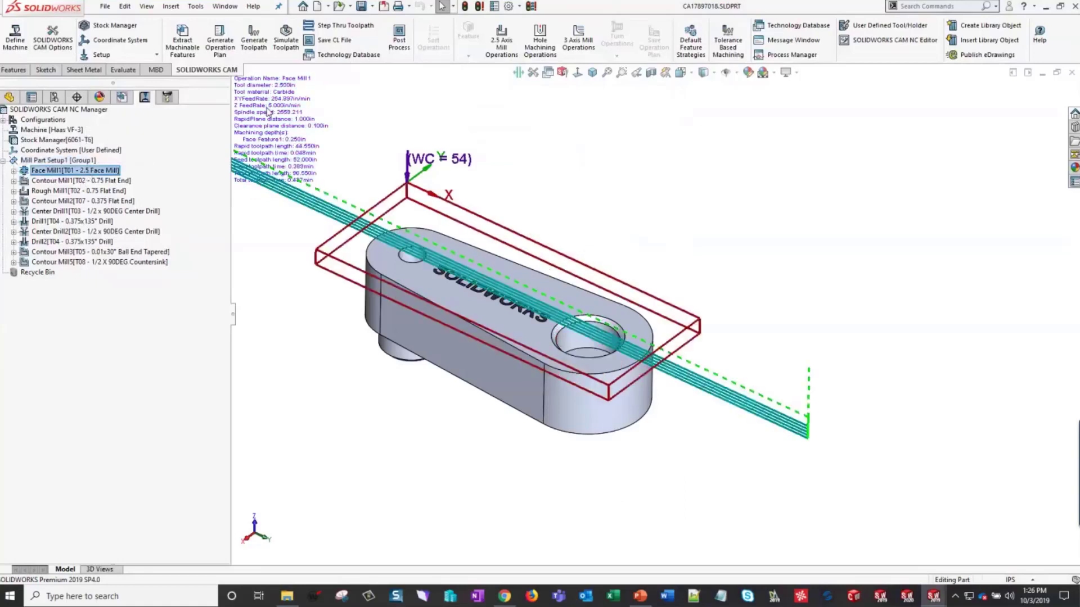
# Step: Set the target part deviation for simulation comparison to 0.01 in in the CAM options
pyautogui.click(50, 40)
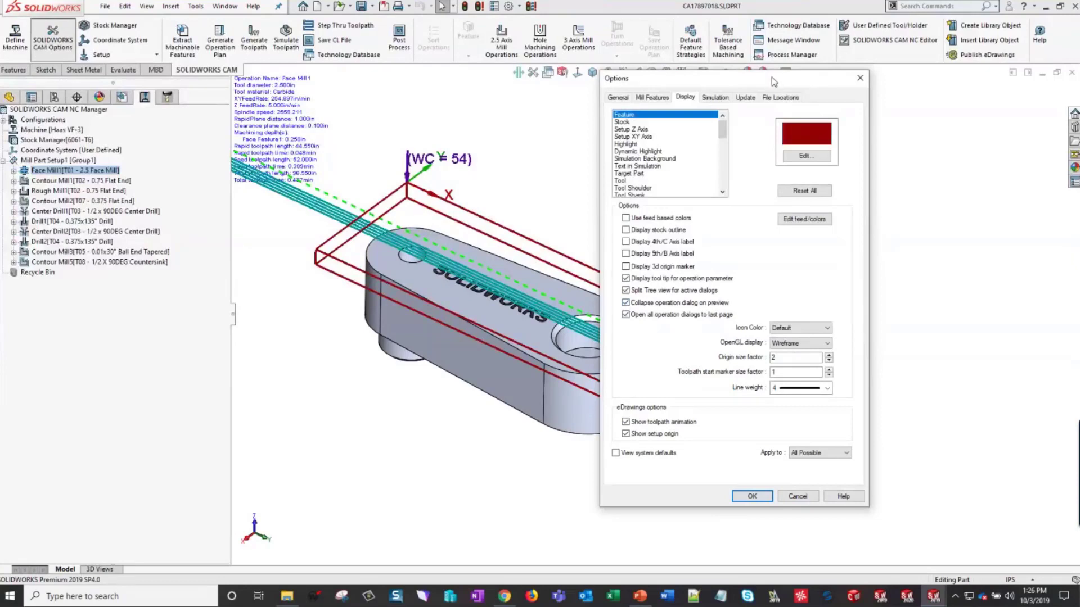
pyautogui.click(715, 98)
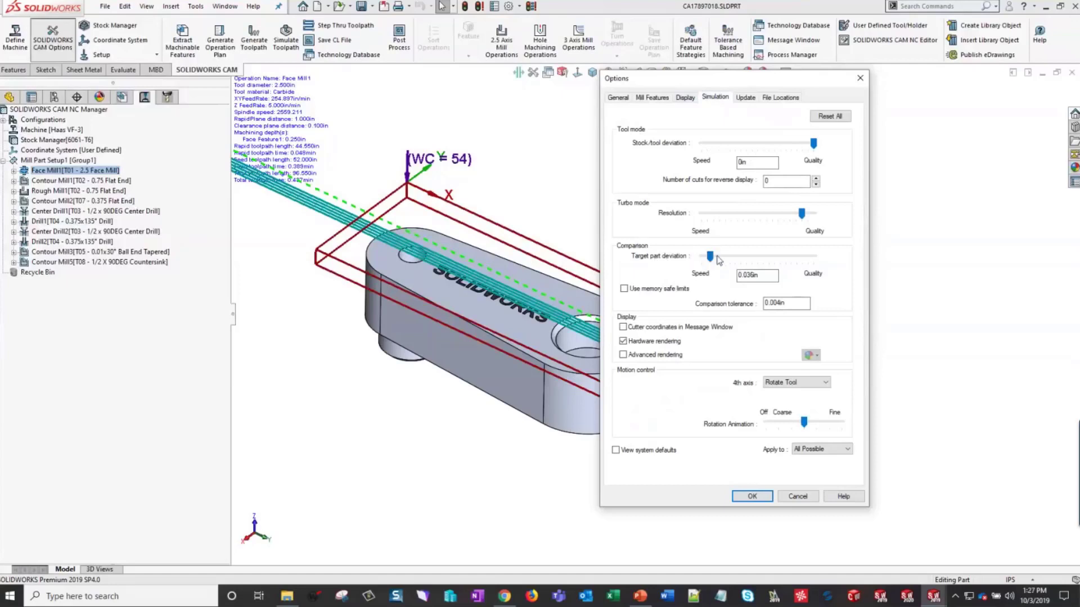
pyautogui.moveTo(710, 257); pyautogui.dragTo(786, 262)
# Step: Examine the Rotate Tool and Rotate Stock choices for the 4th axis under the simulation motion control
pyautogui.click(794, 382)
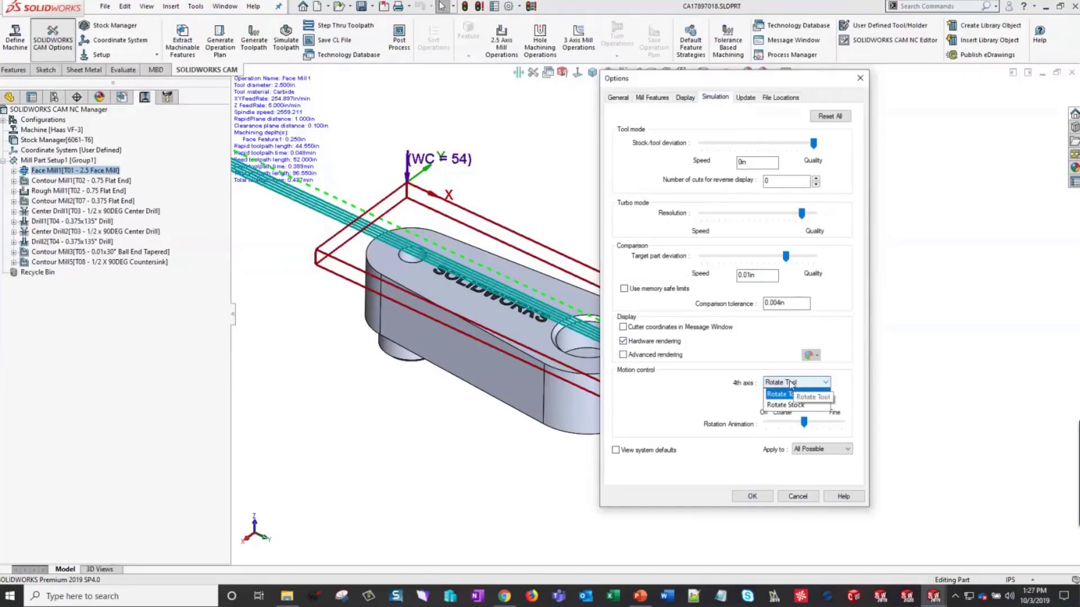
pyautogui.click(780, 384)
pyautogui.click(780, 383)
pyautogui.click(780, 384)
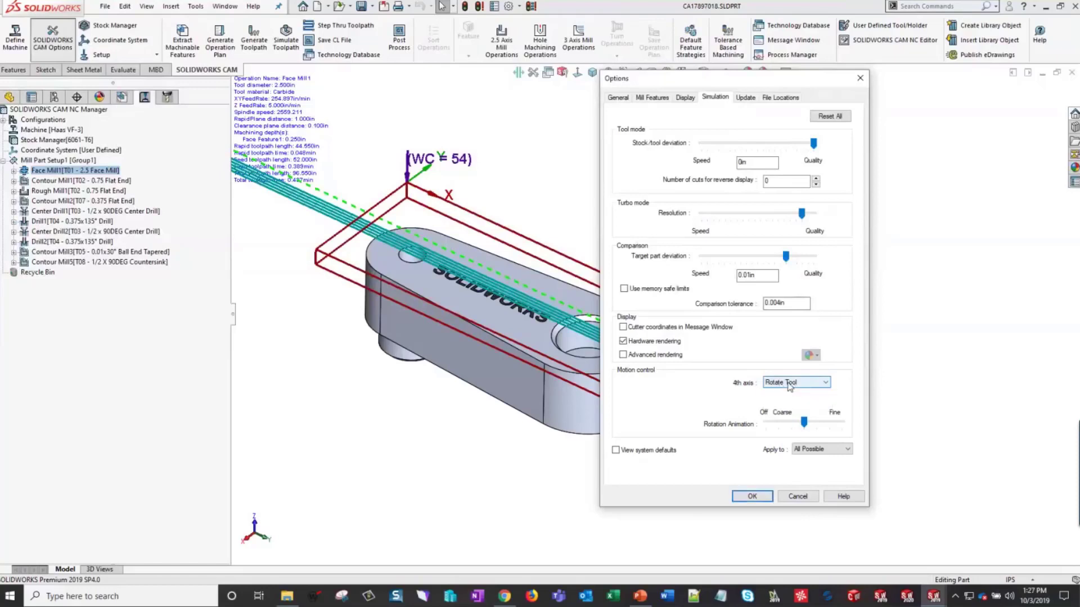
pyautogui.click(790, 385)
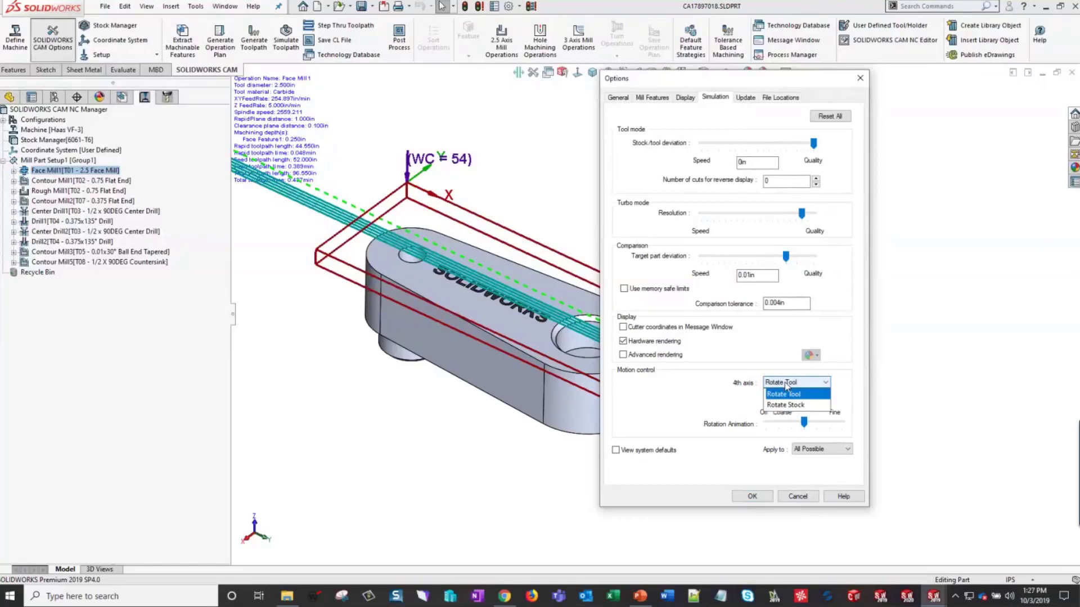
pyautogui.click(785, 385)
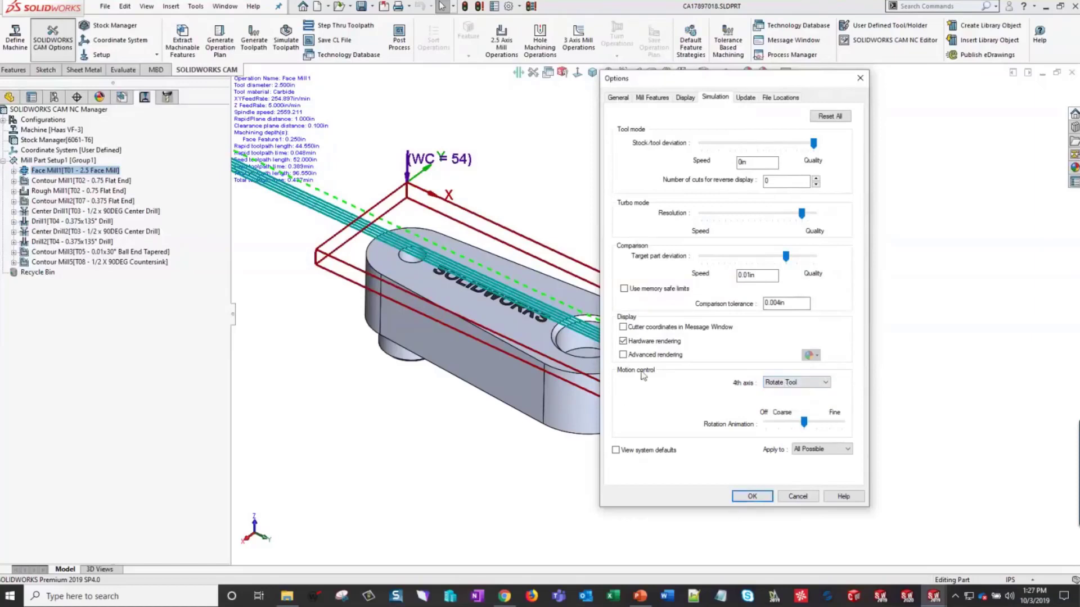
pyautogui.click(781, 385)
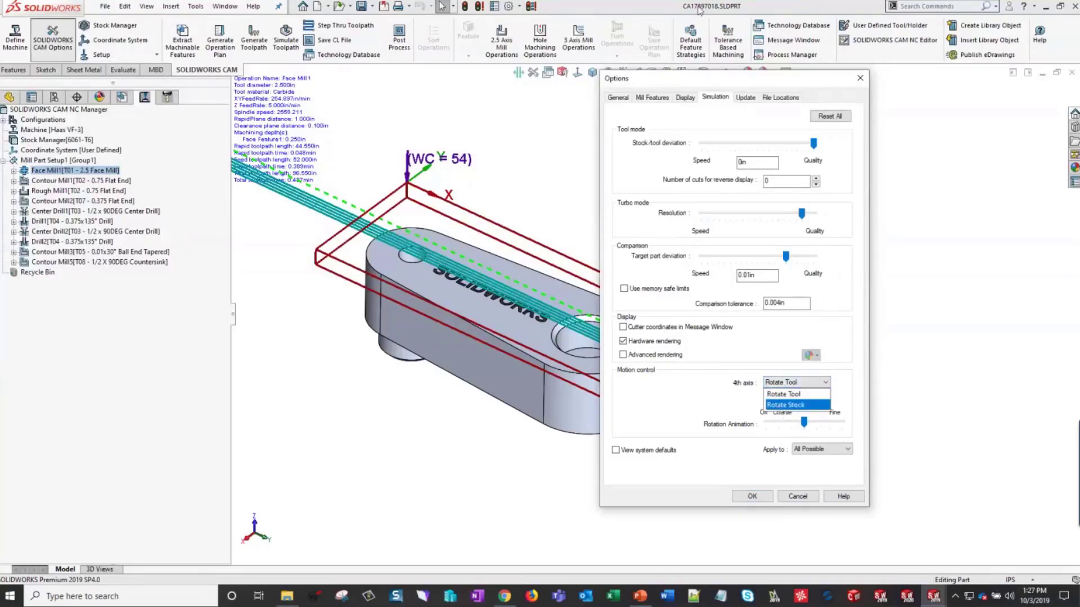
# Step: Enable generating operations for new features and toolpaths for operations without toolpaths on rebuild
pyautogui.click(743, 98)
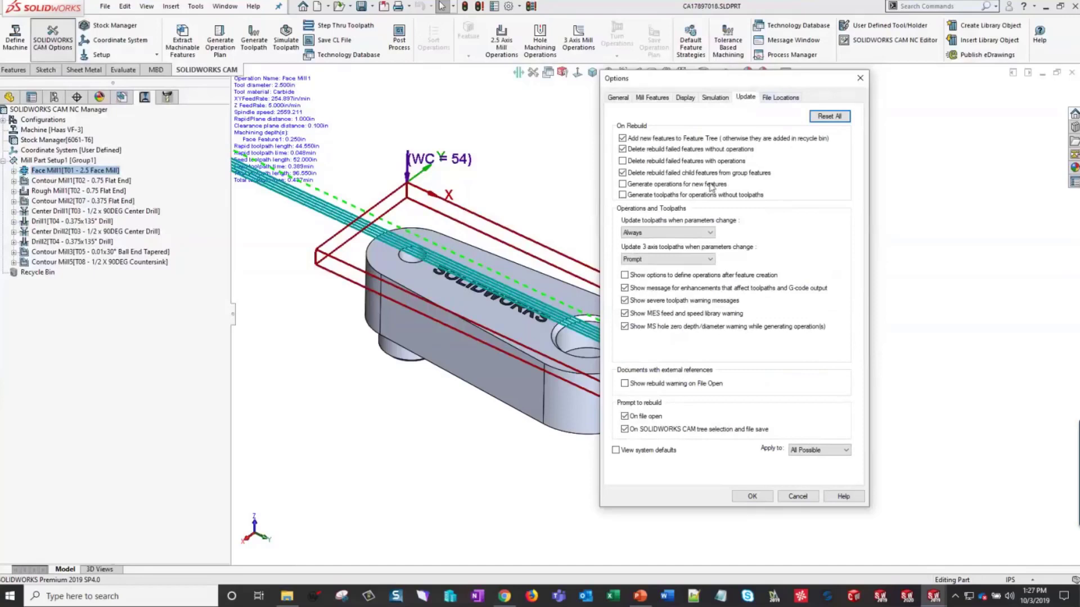
pyautogui.click(622, 183)
pyautogui.click(623, 195)
# Step: Add Face, Part perimeter and Tapered & filleted to the feature types extracted in the mill feature options
pyautogui.click(655, 97)
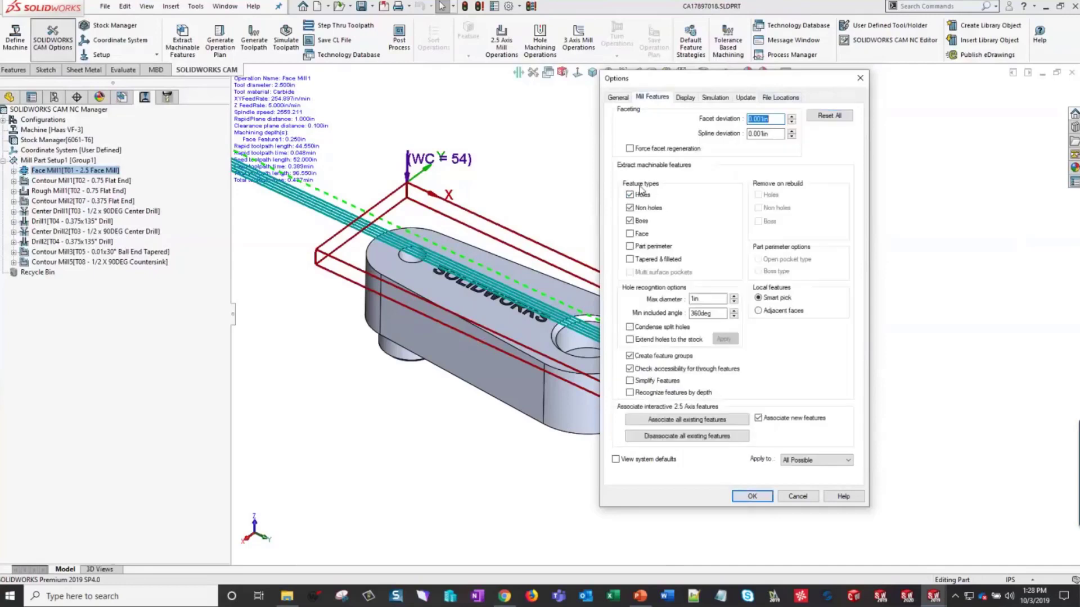
pyautogui.click(635, 249)
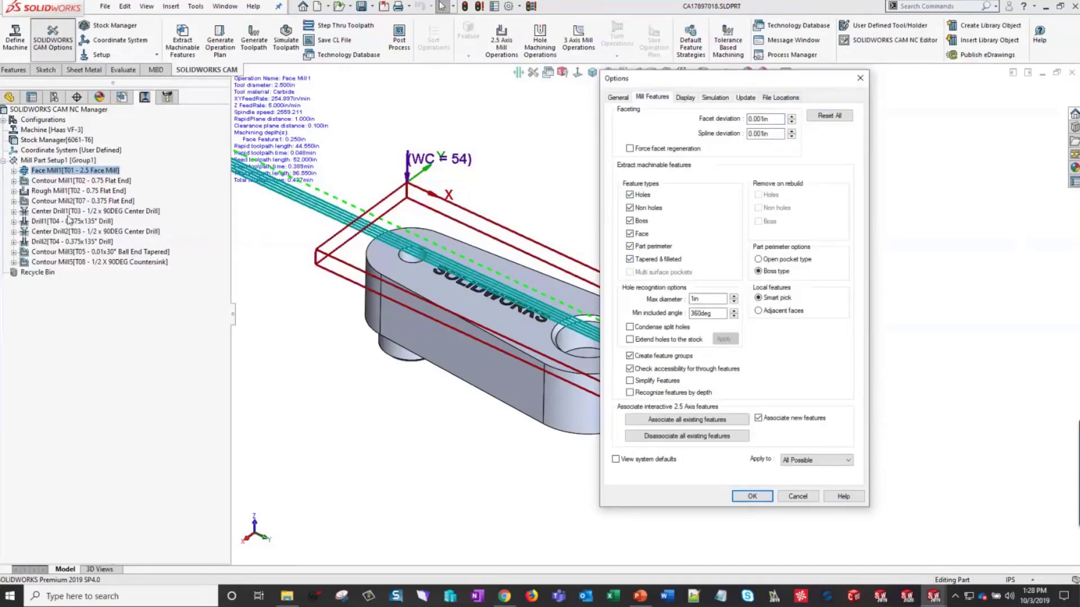
# Step: Review the update and file location options, and close the CAM options without saving changes
pyautogui.click(745, 99)
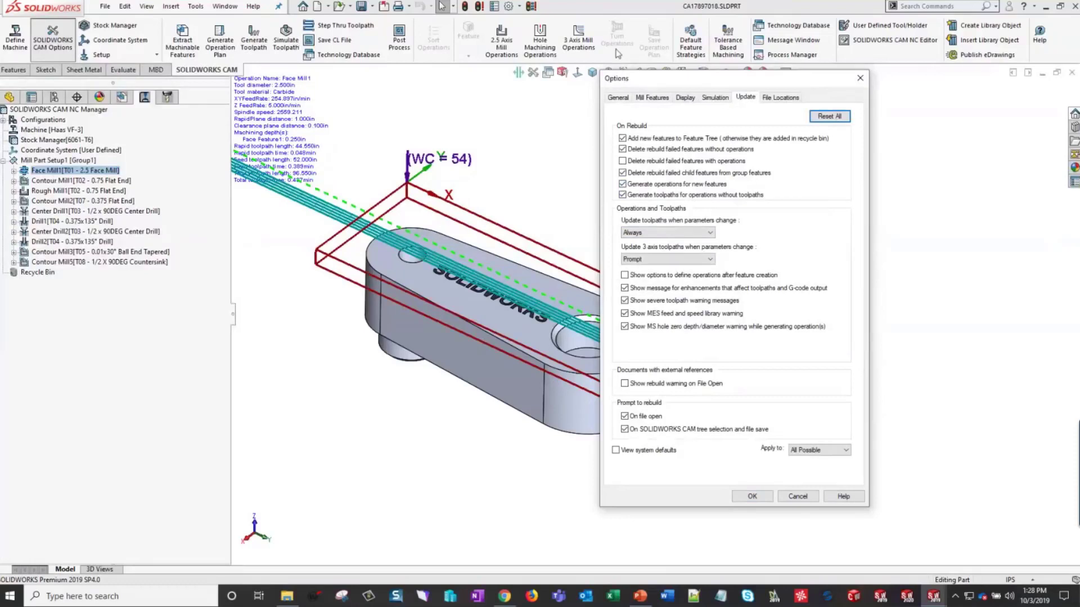
pyautogui.click(783, 97)
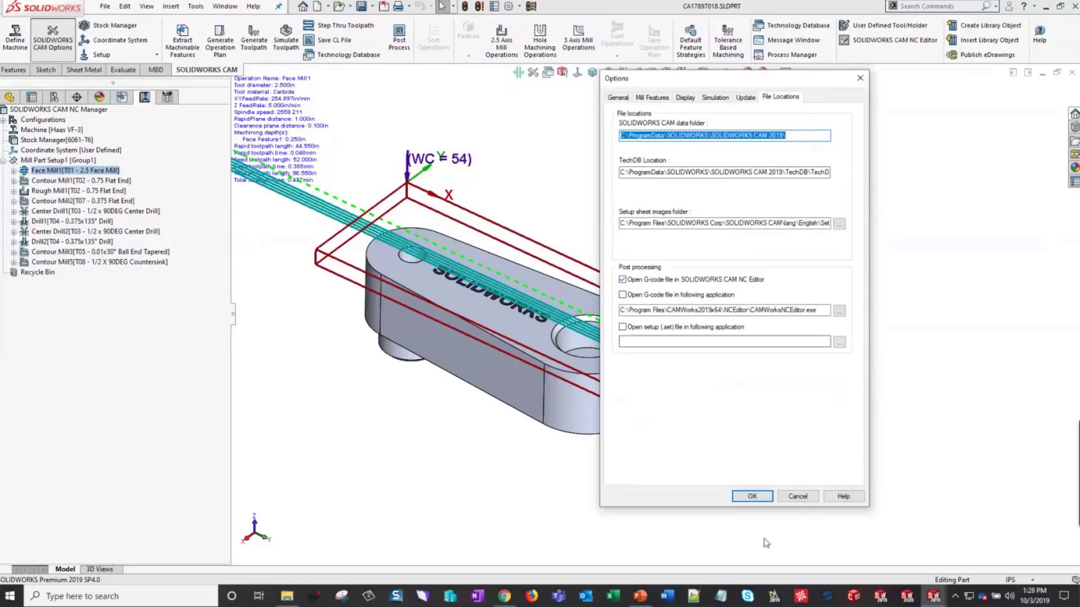
pyautogui.click(798, 496)
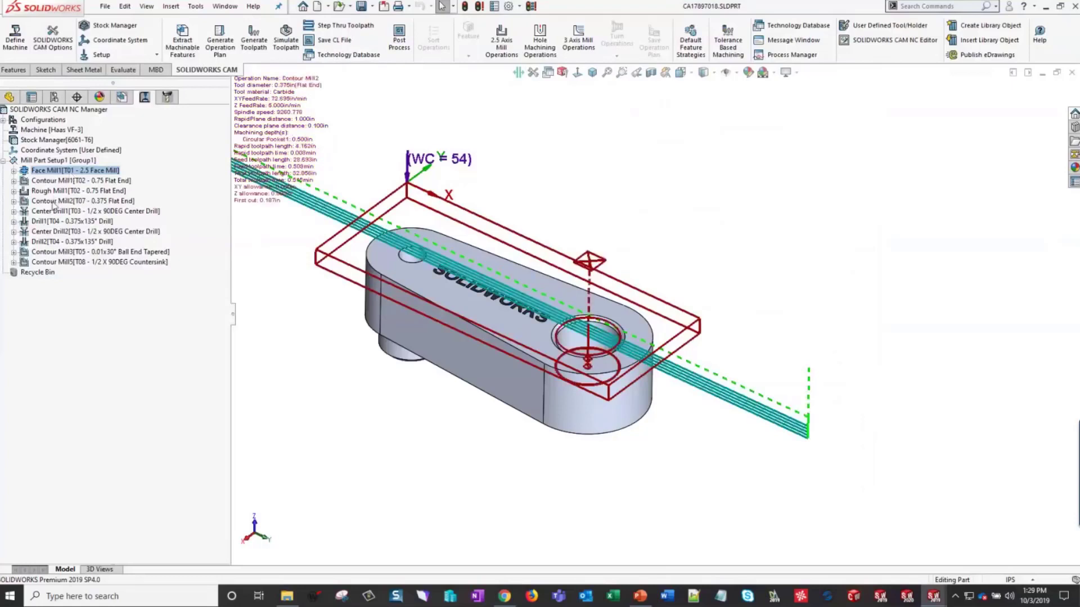
# Step: Open the parameters of the Contour Mill2 operation and review its contour, NC and feature options settings
pyautogui.click(55, 199)
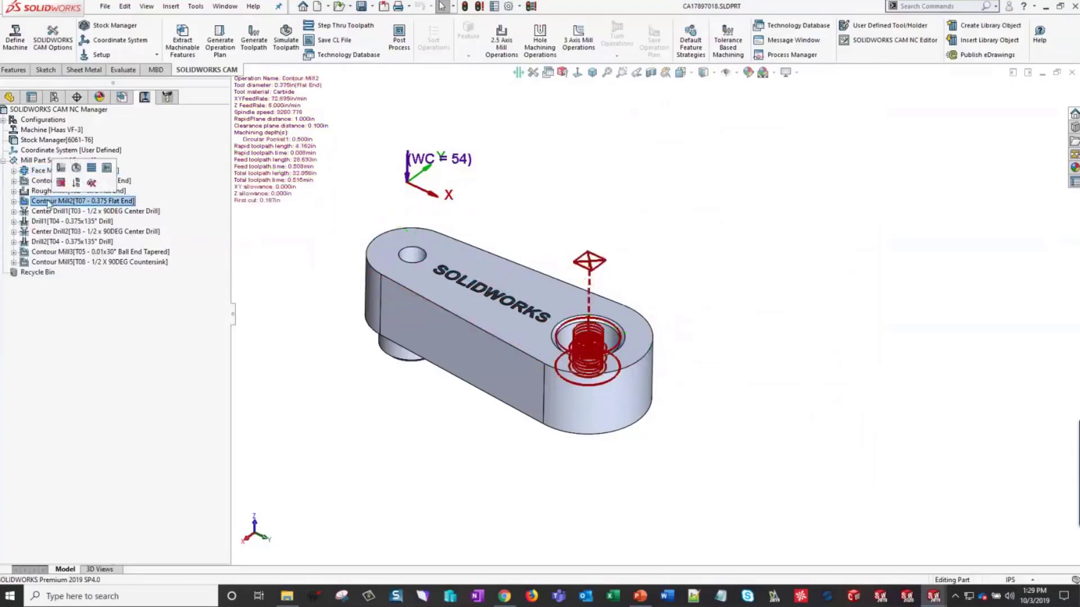
pyautogui.doubleClick(106, 201)
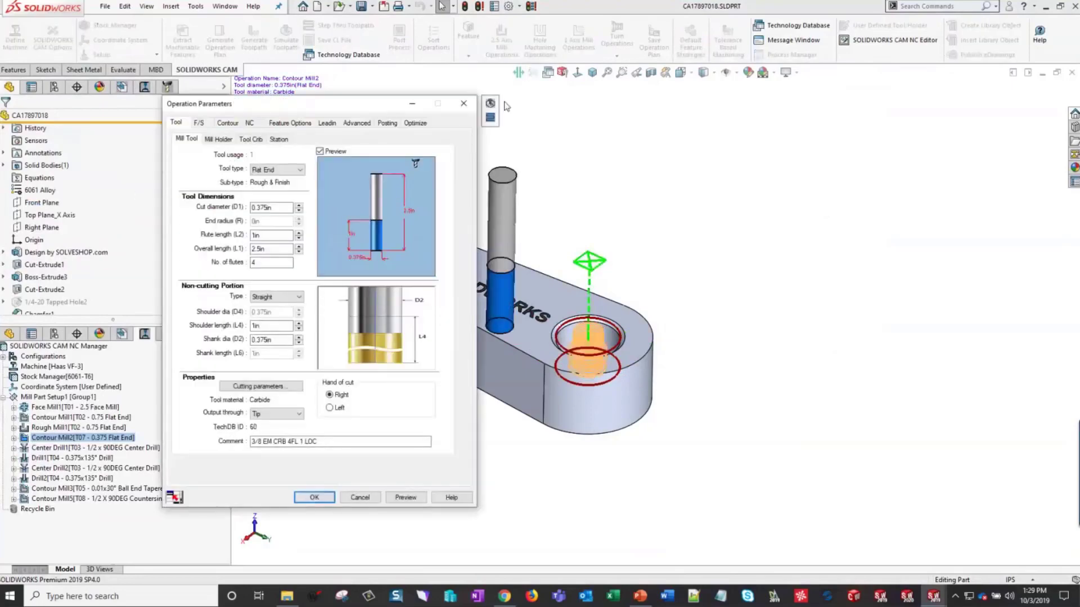
pyautogui.click(472, 122)
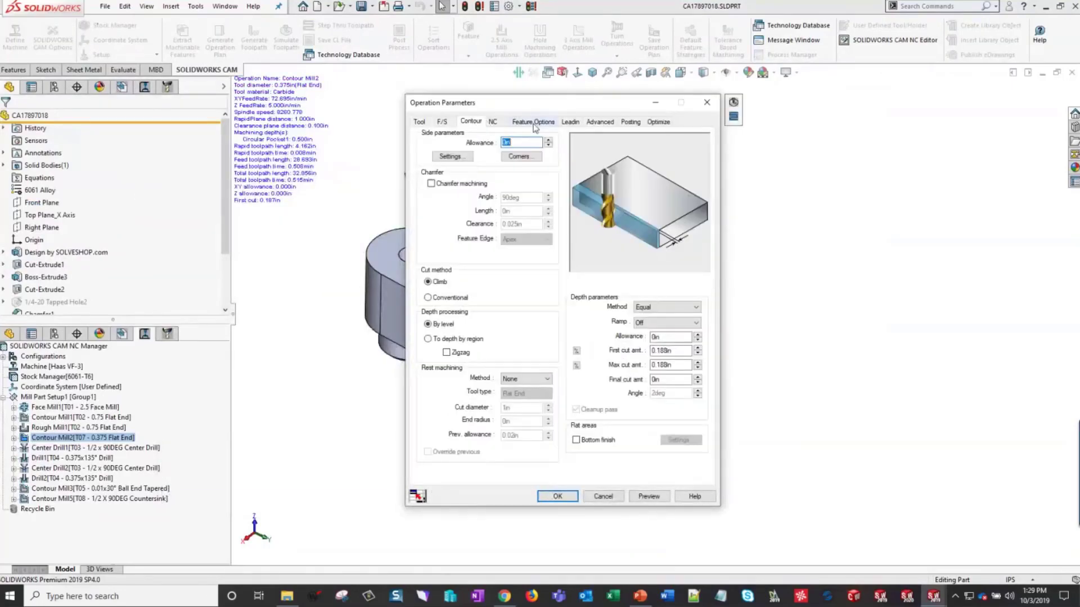
pyautogui.click(493, 122)
pyautogui.click(529, 122)
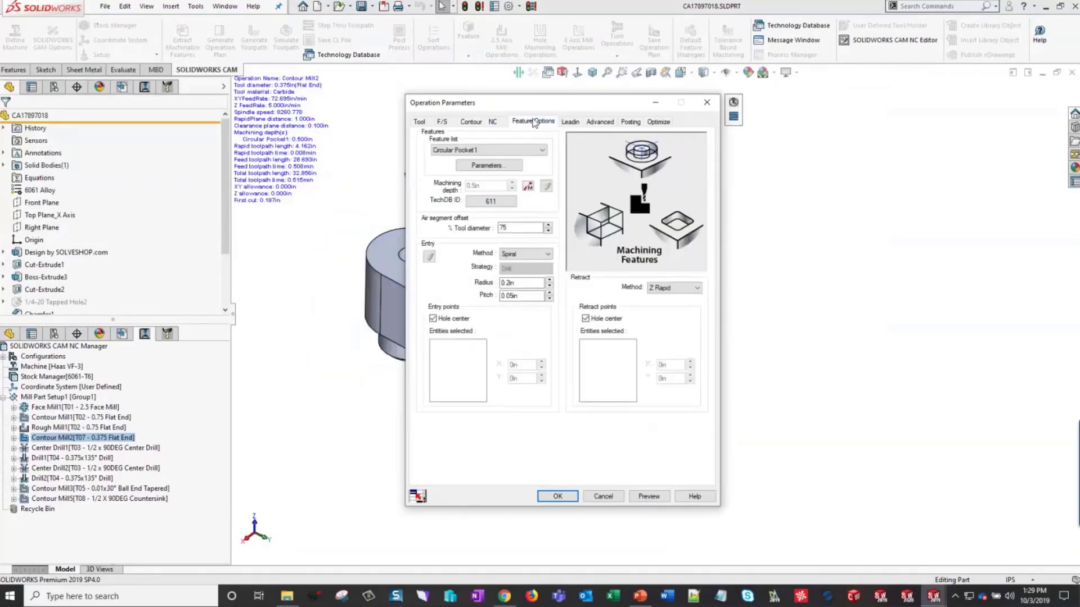
# Step: Review the lead-in and lead-out settings of Contour Mill2 and the list of features they apply to
pyautogui.click(570, 122)
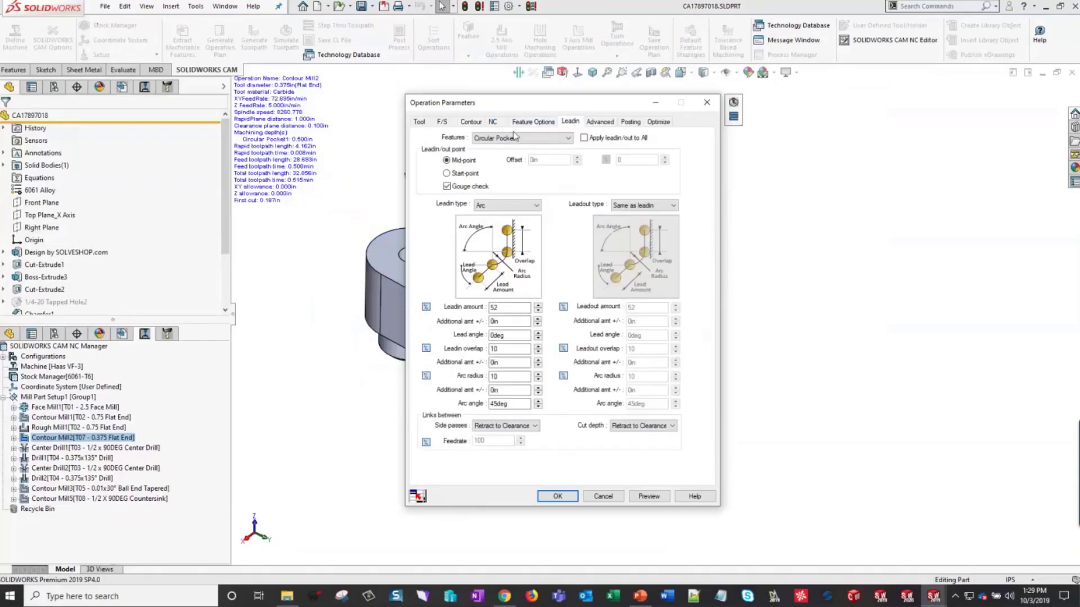
pyautogui.click(569, 139)
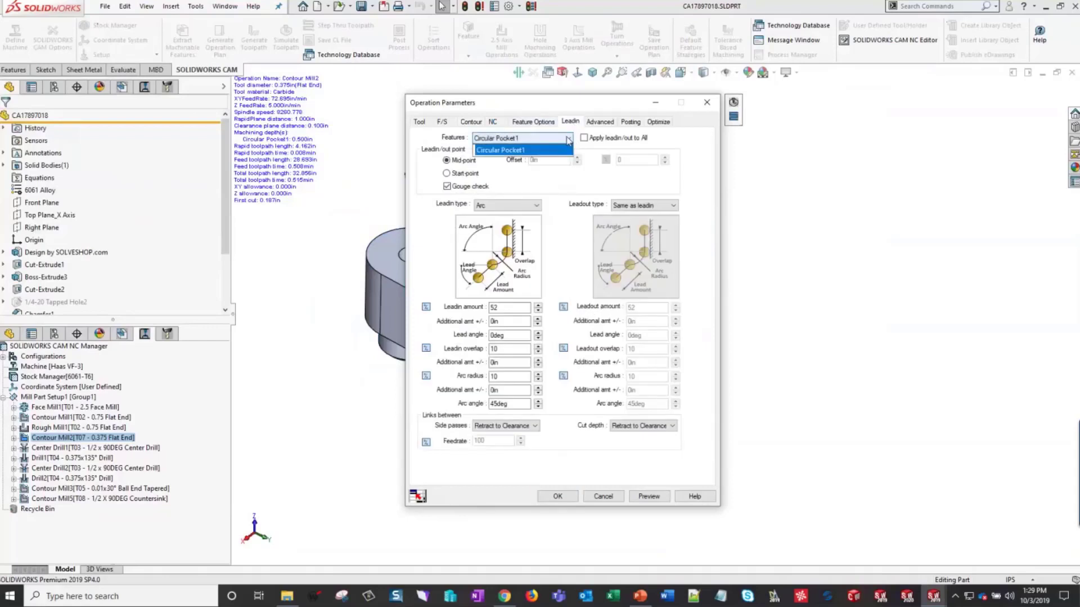
pyautogui.click(569, 138)
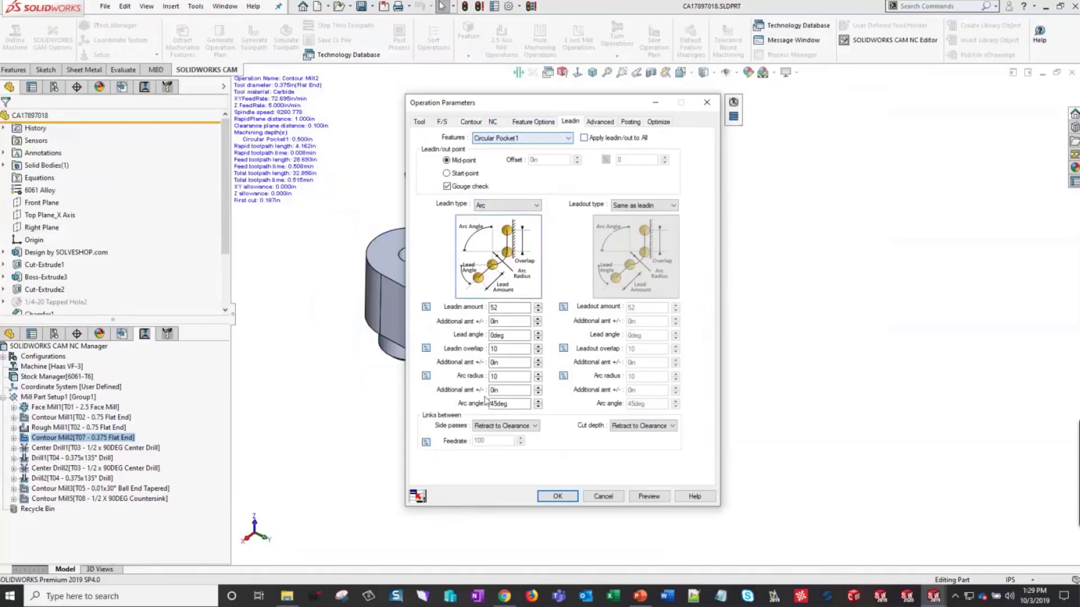
pyautogui.click(540, 138)
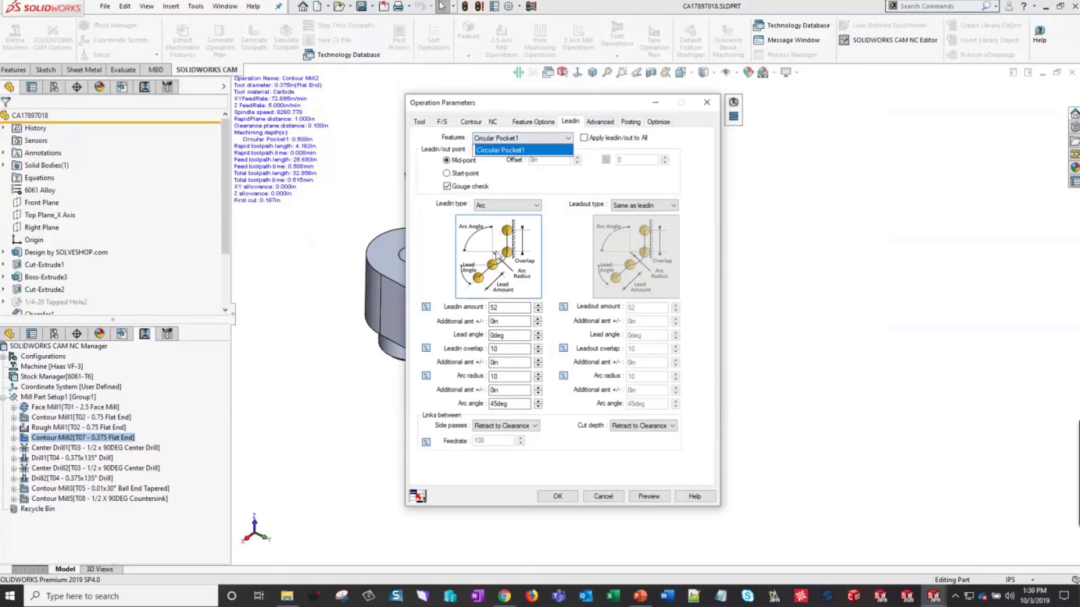
# Step: Review the advanced, posting and optimize settings and the save-as-defaults options, and close the operation parameters without saving
pyautogui.click(610, 123)
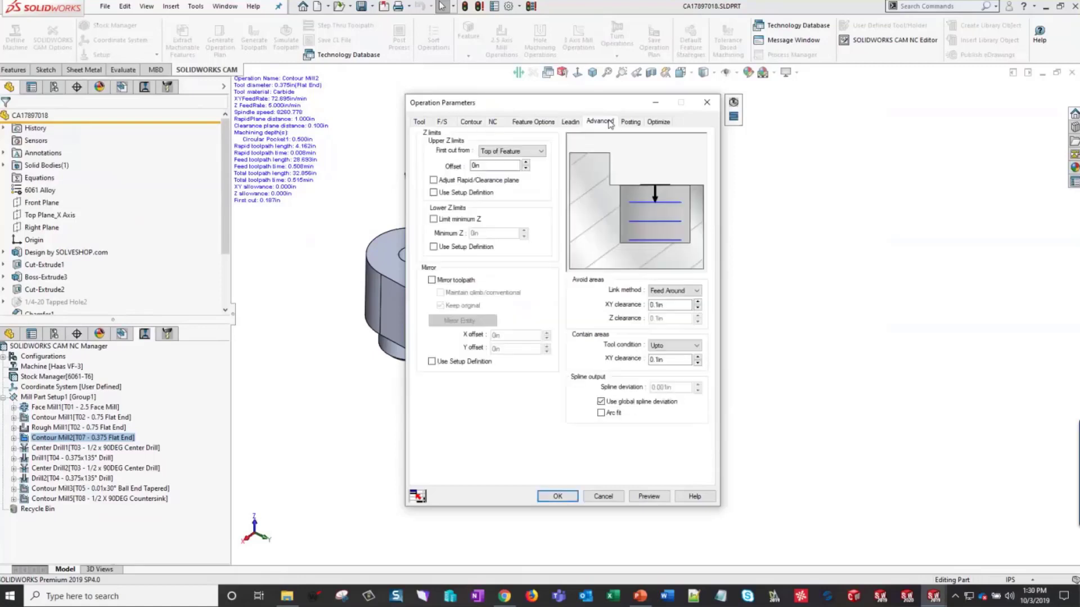
pyautogui.click(630, 122)
pyautogui.click(659, 122)
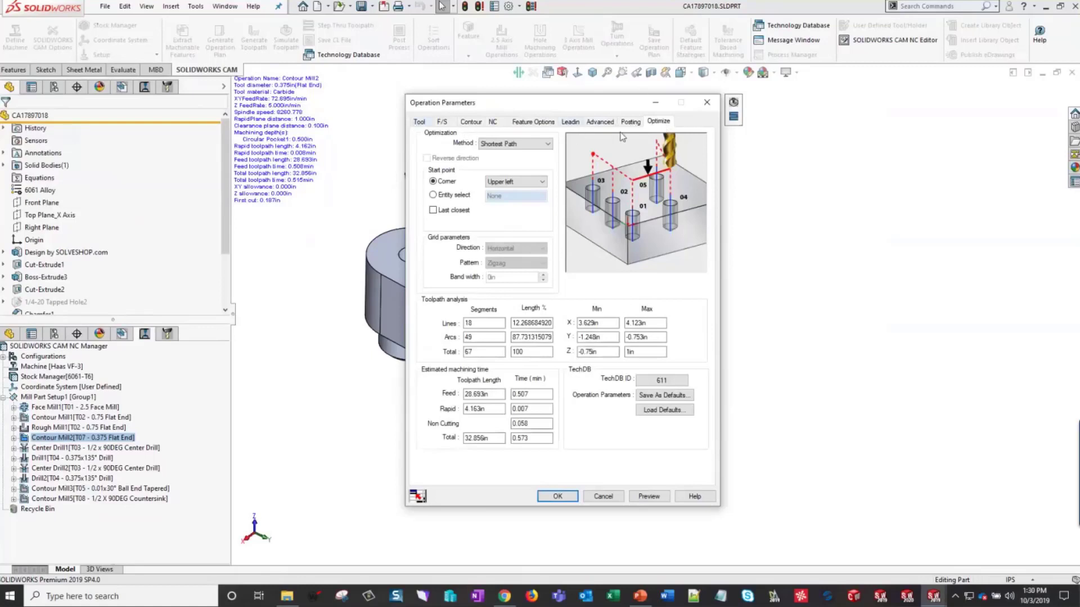
pyautogui.click(674, 396)
pyautogui.click(360, 252)
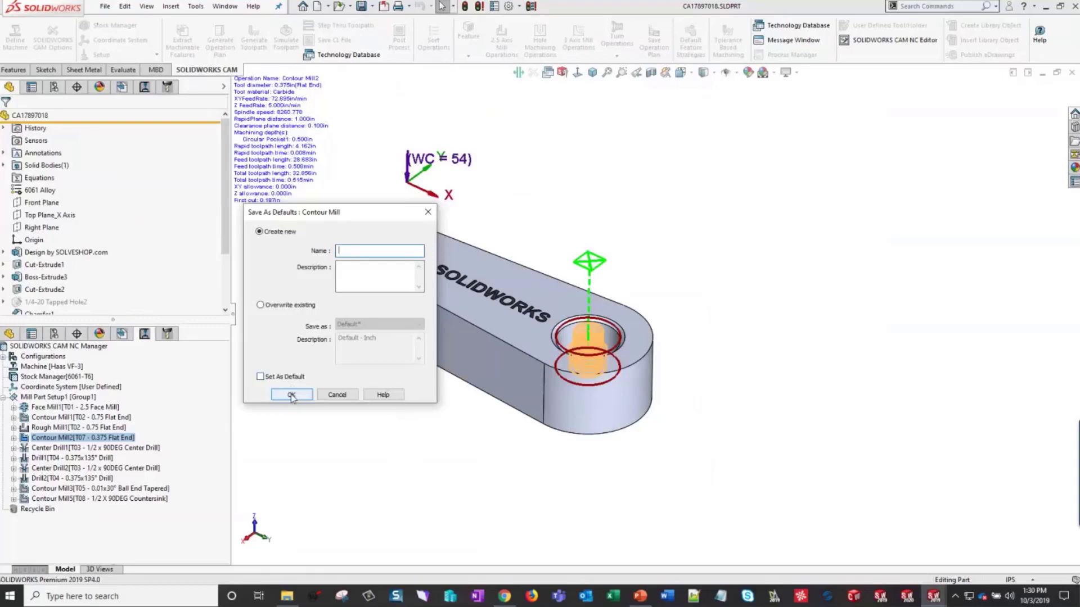
pyautogui.click(337, 395)
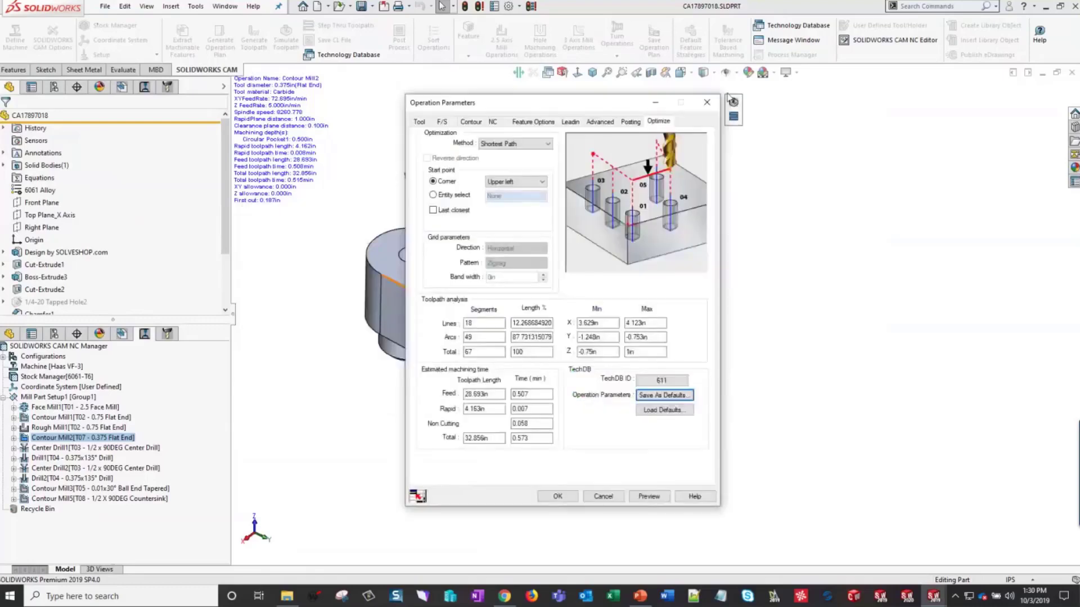
pyautogui.click(707, 102)
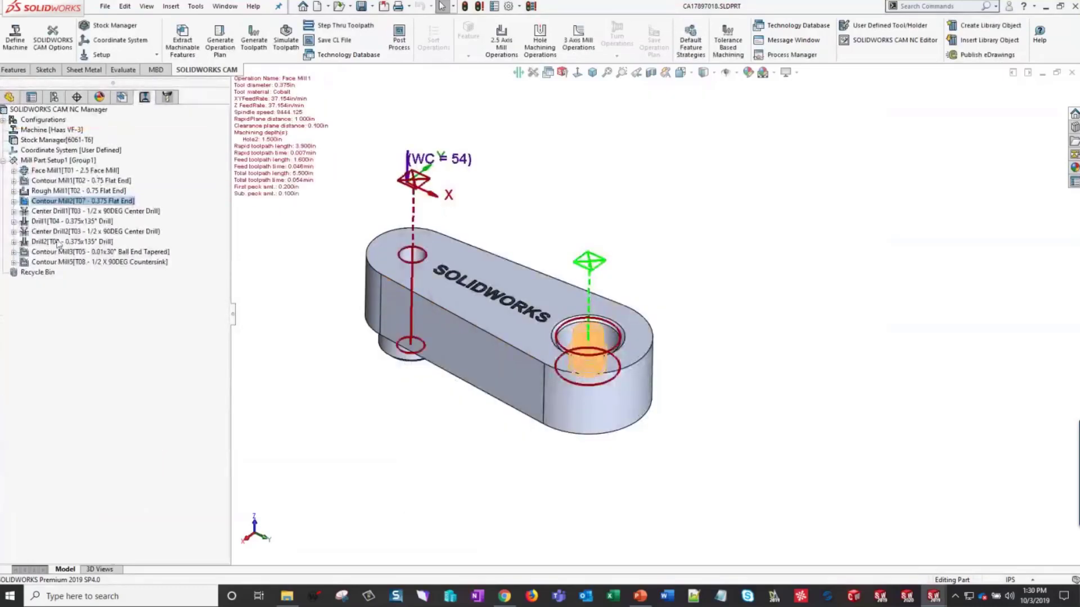
# Step: Start a new 2.5 axis Contour Mill operation from Contour Mill2, using the T07 0.375 Flat End tool
pyautogui.rightClick(75, 204)
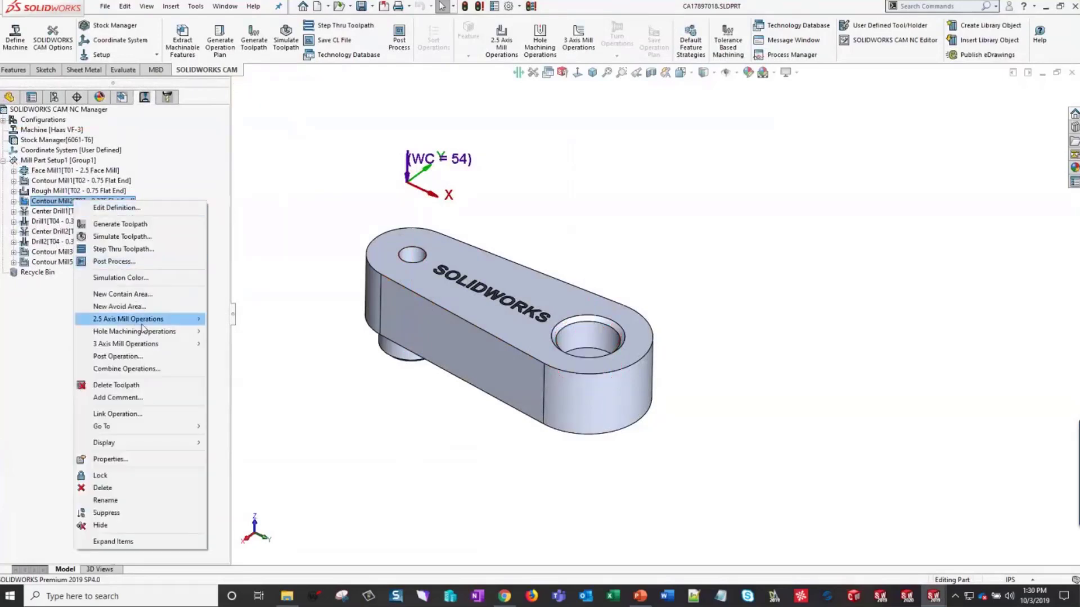
pyautogui.moveTo(135, 320)
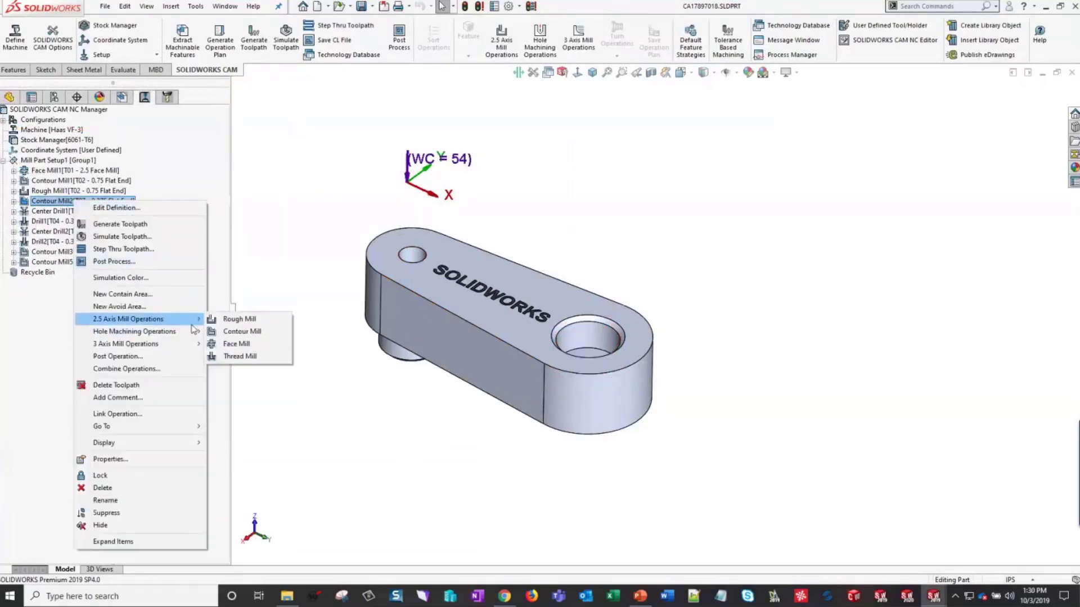
pyautogui.click(252, 335)
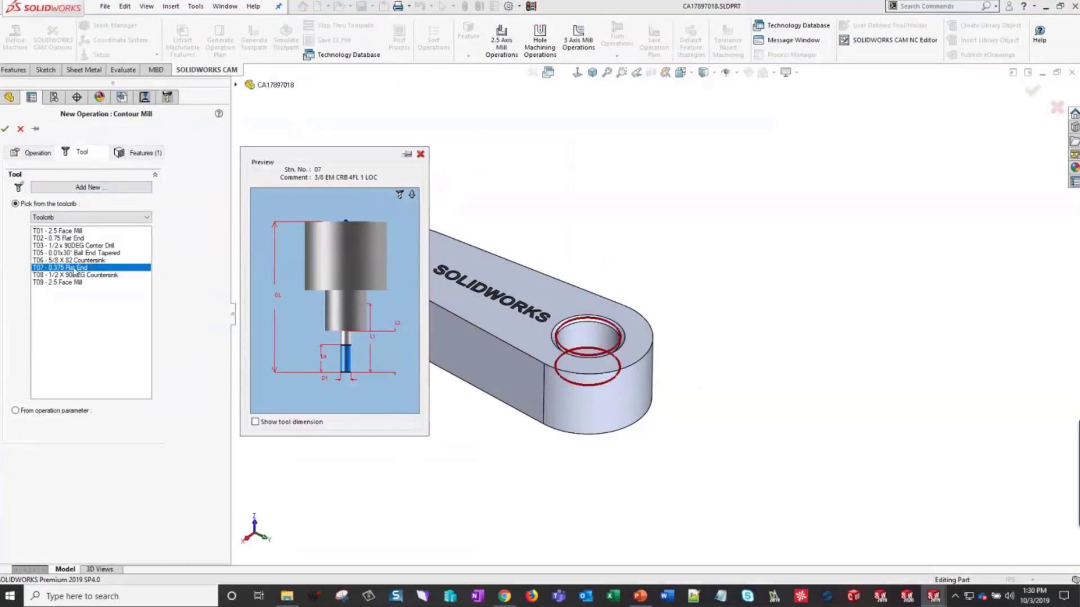
pyautogui.click(74, 260)
pyautogui.click(76, 267)
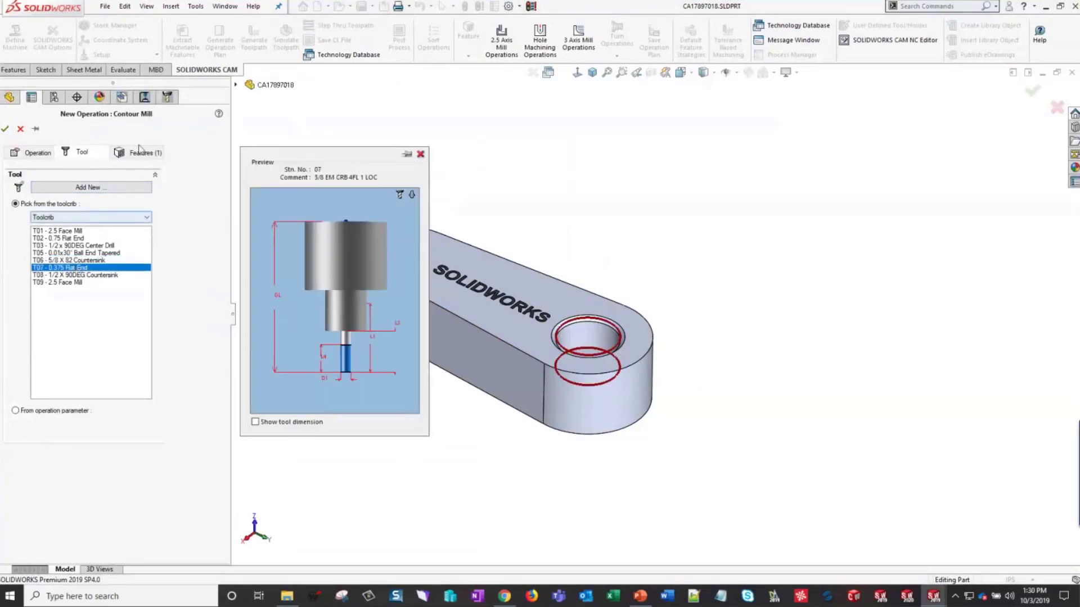
# Step: Try the Contour machining TechDB default for the new contour mill, and cancel the operation
pyautogui.click(34, 156)
pyautogui.click(57, 300)
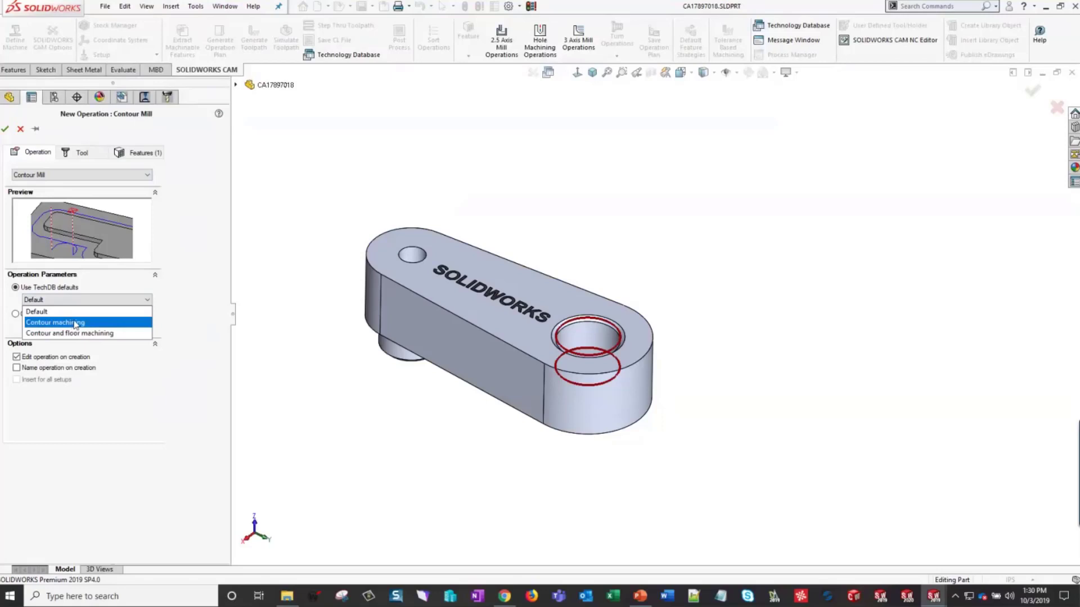
pyautogui.click(74, 324)
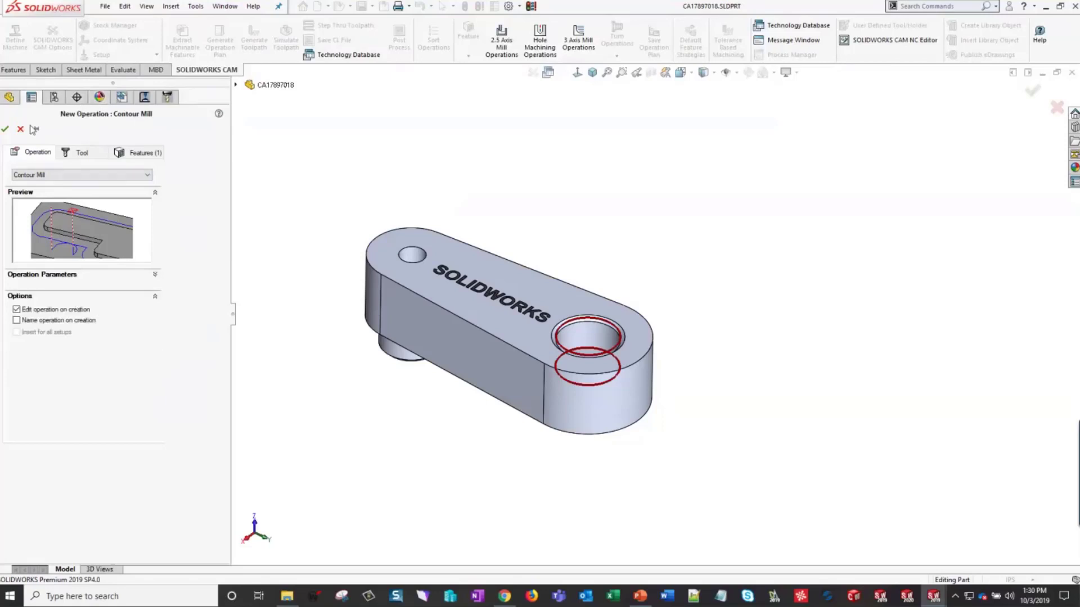
pyautogui.click(21, 130)
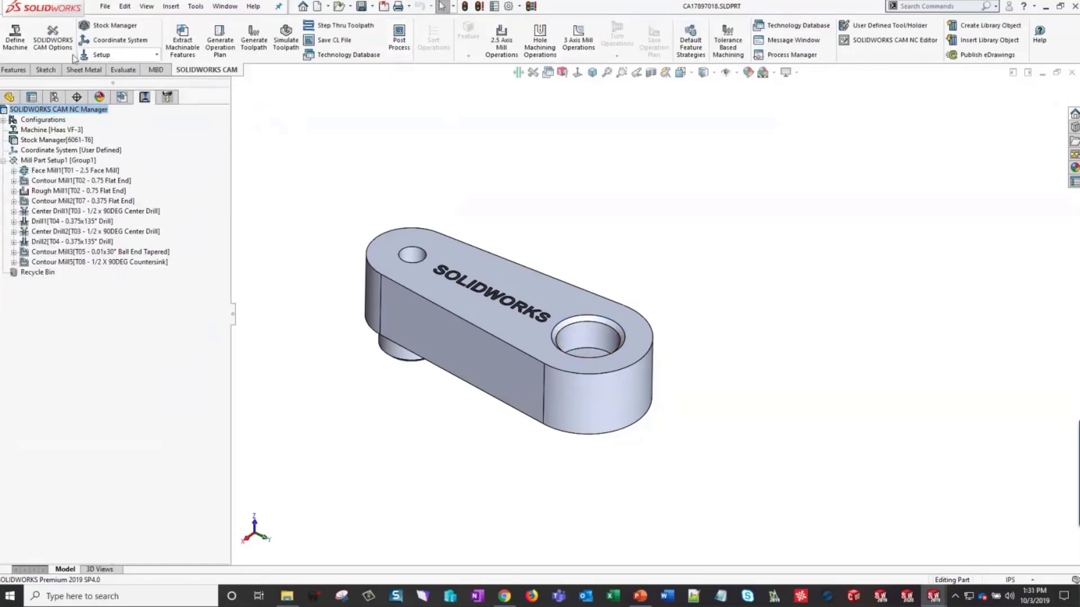
# Step: Show the CAM feature tree, try moving Stock Manager below Coordinate System while customizing the toolbar, restore the order and close the customization
pyautogui.click(120, 97)
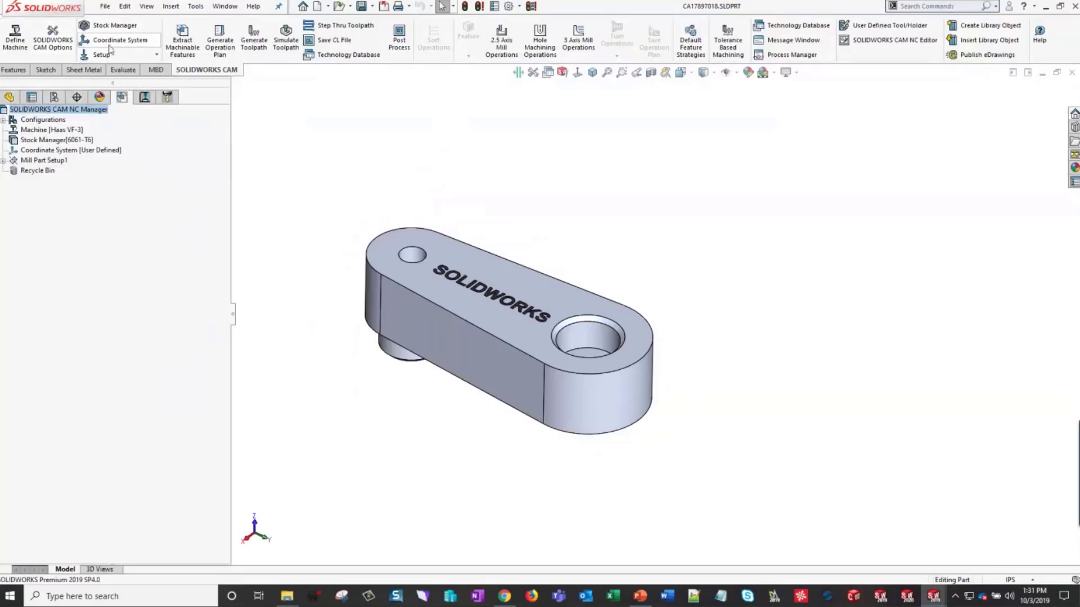
pyautogui.rightClick(442, 44)
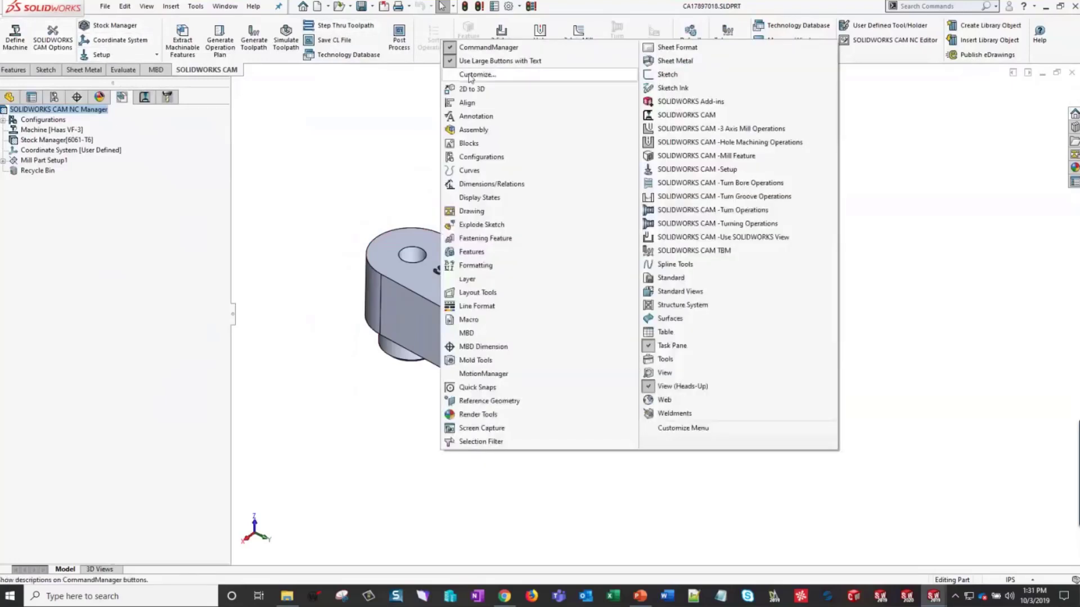
pyautogui.click(452, 73)
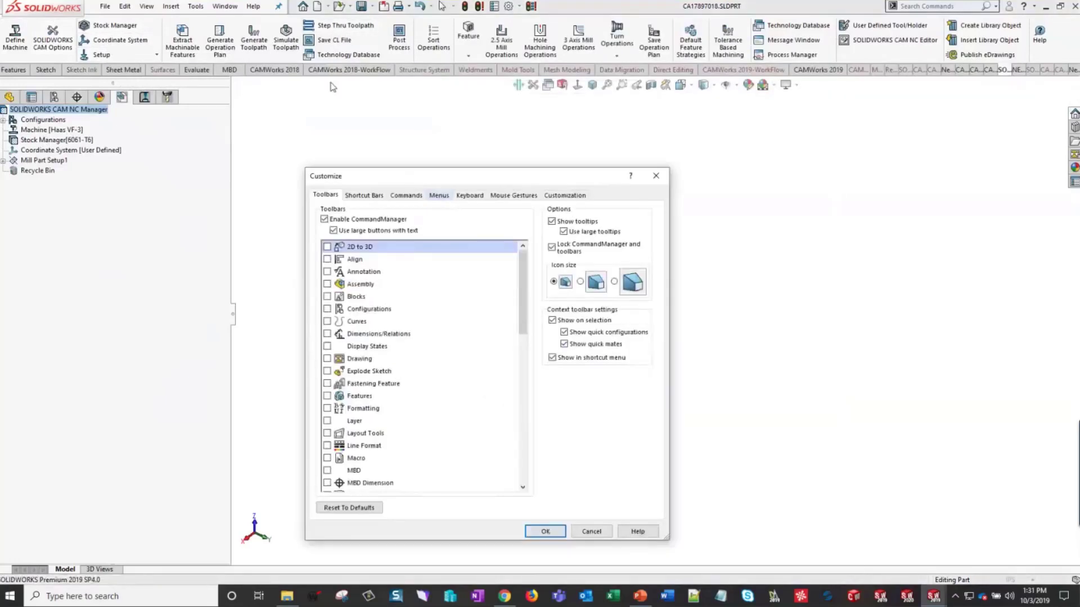
pyautogui.moveTo(309, 88); pyautogui.dragTo(310, 88)
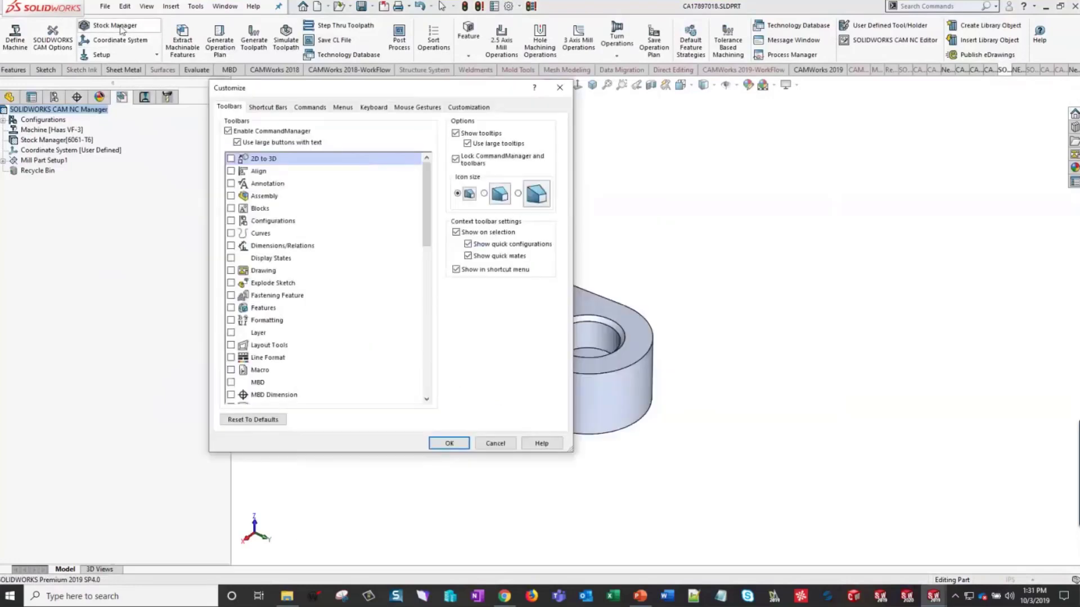
pyautogui.moveTo(122, 45); pyautogui.dragTo(122, 46)
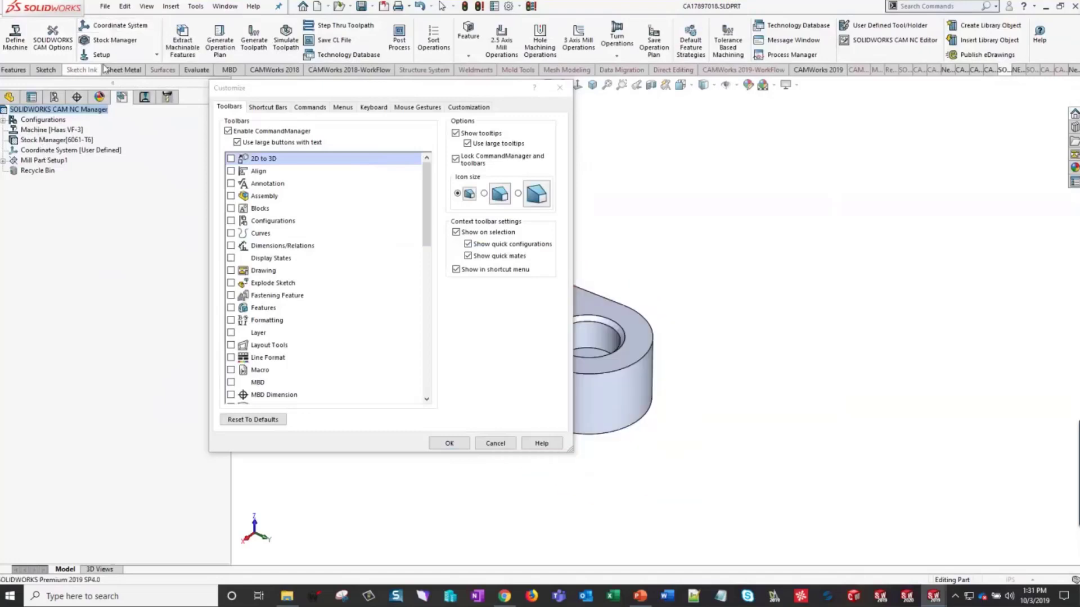
pyautogui.moveTo(109, 44); pyautogui.dragTo(112, 28)
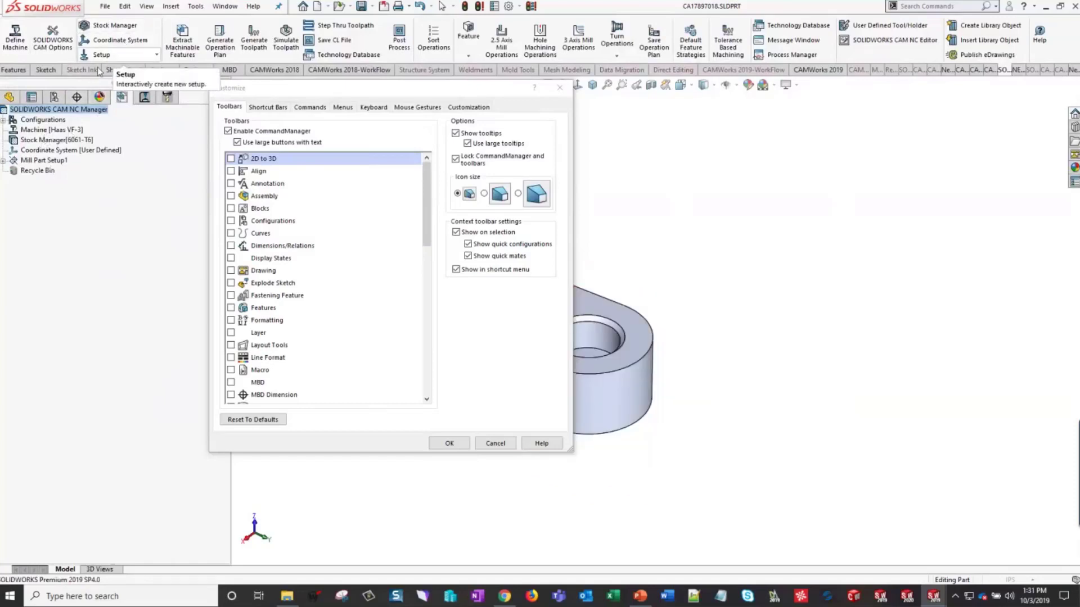
pyautogui.click(561, 91)
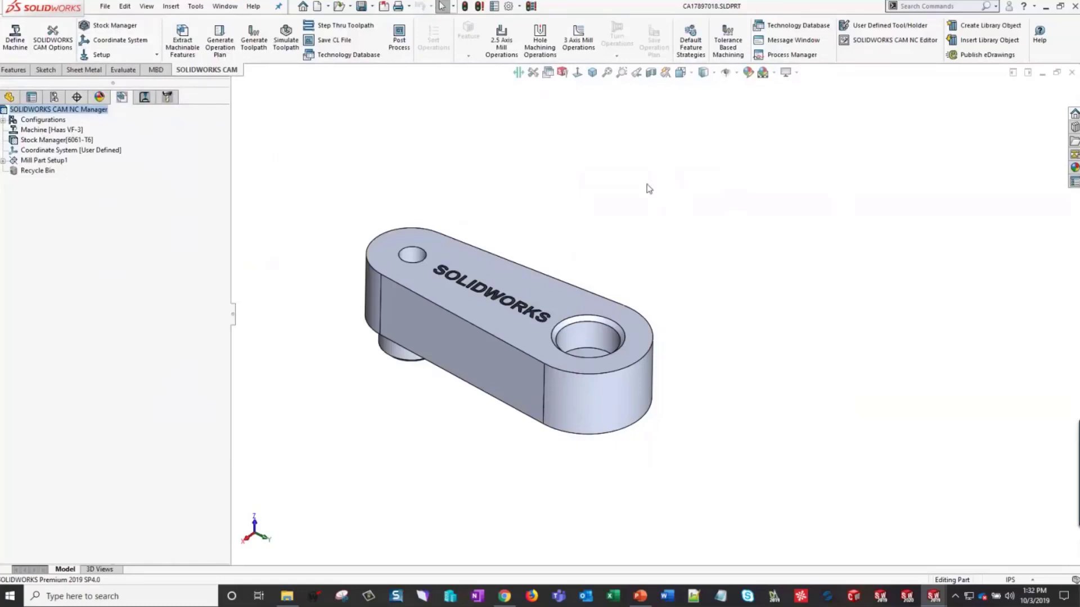
# Step: Switch to the Roland 3 Axis Mold 2 part and show its CAM feature tree and operation tree
pyautogui.hotkey('ctrl', 'F2')
pyautogui.click(364, 267)
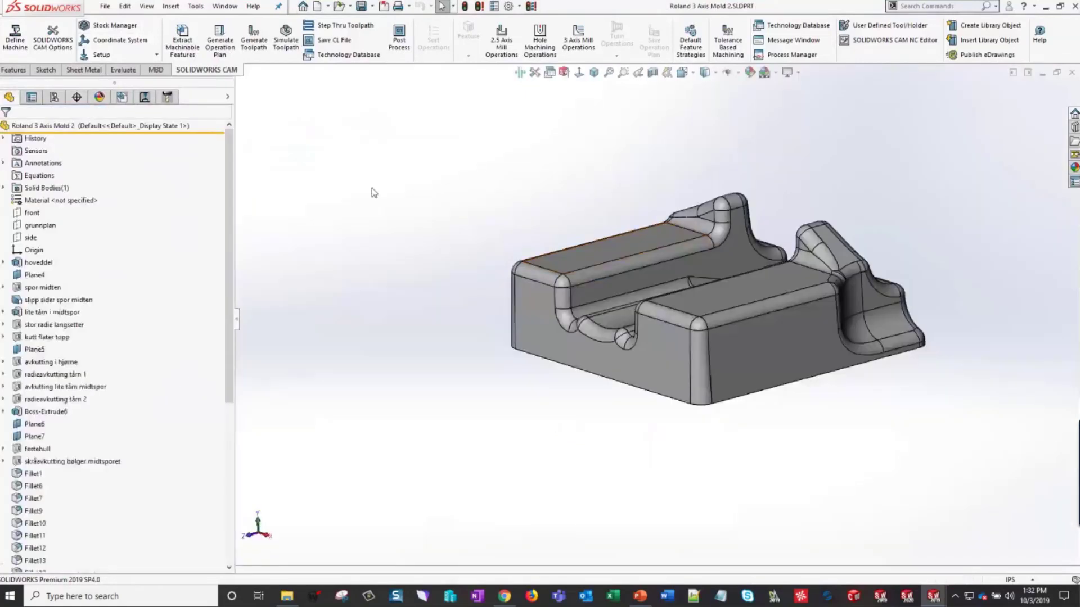
pyautogui.click(120, 97)
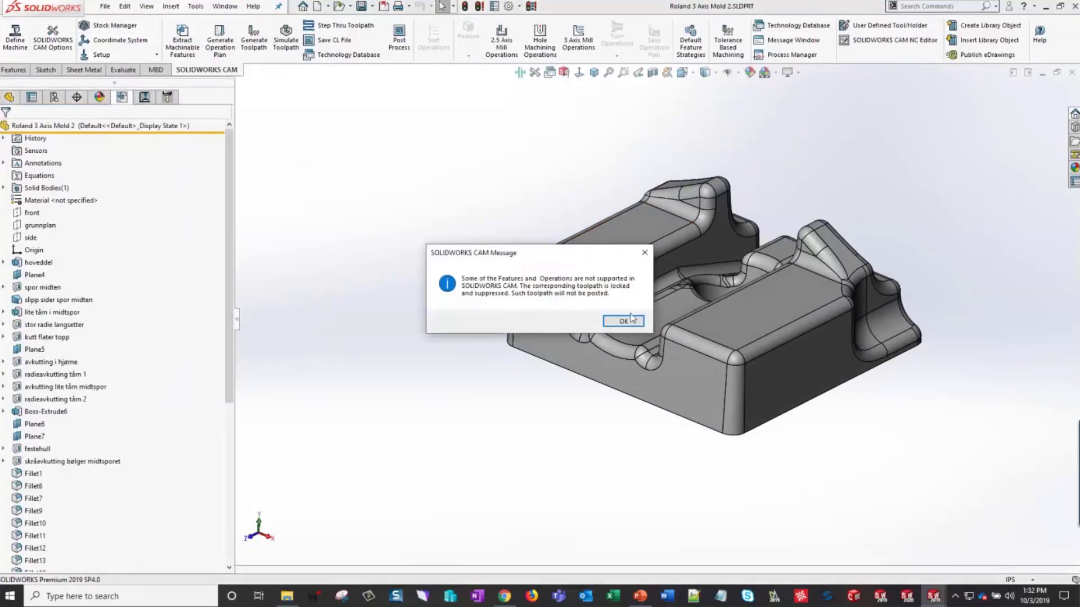
pyautogui.click(637, 324)
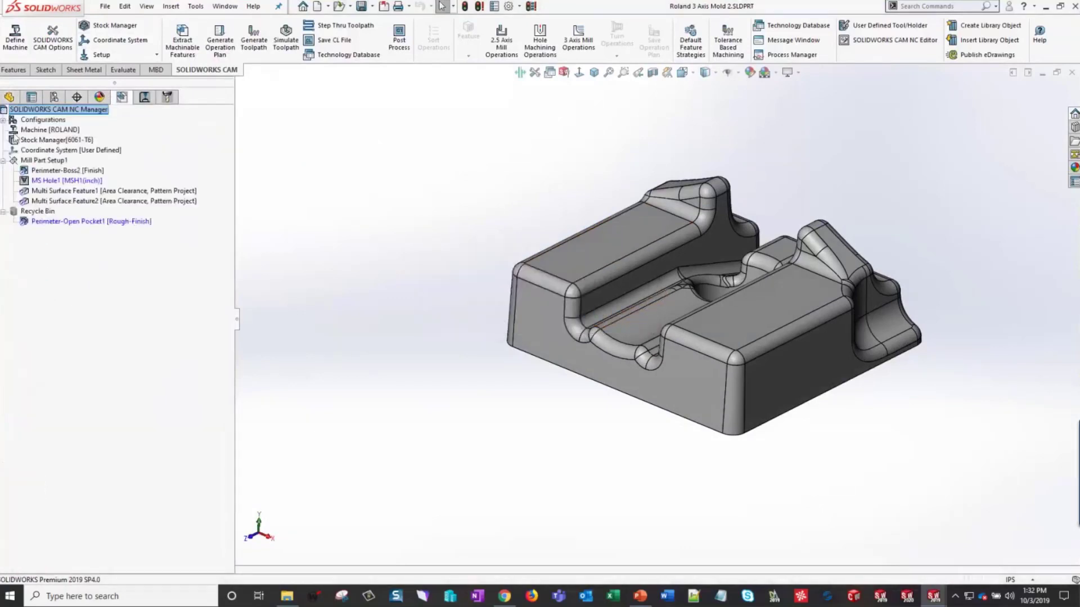
pyautogui.click(146, 98)
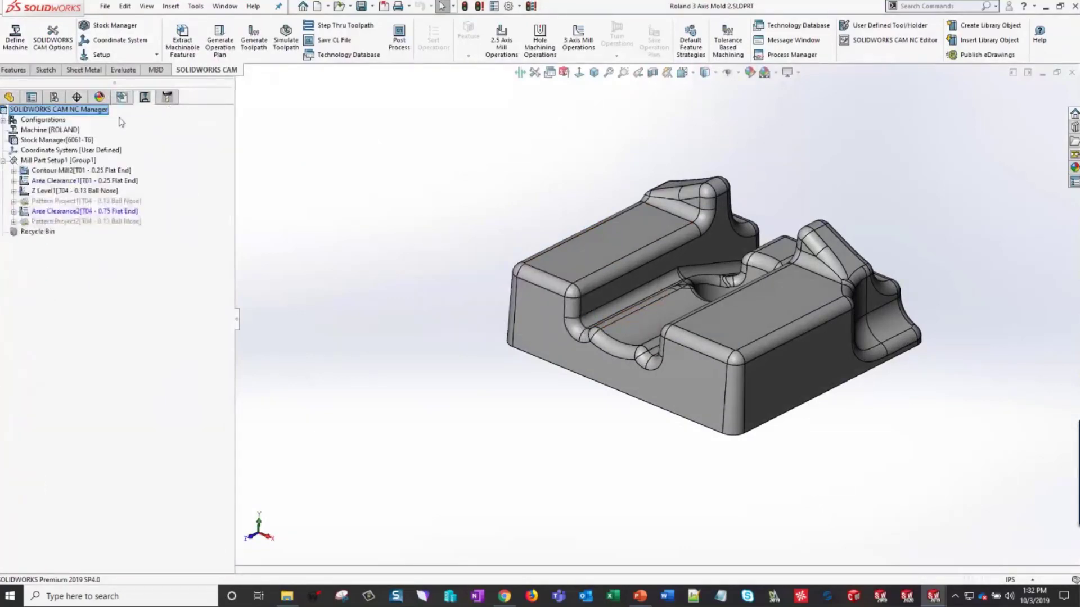
# Step: Open the Z Level1 operation's definition and examine its surface finish, depth and constant stepover parameters
pyautogui.moveTo(70, 193)
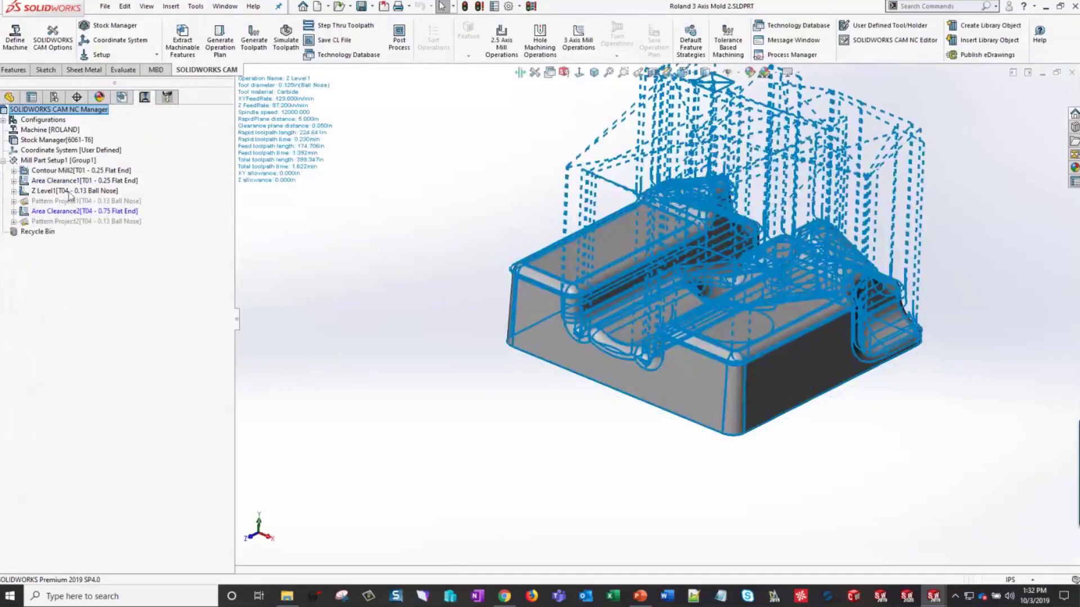
pyautogui.rightClick(58, 192)
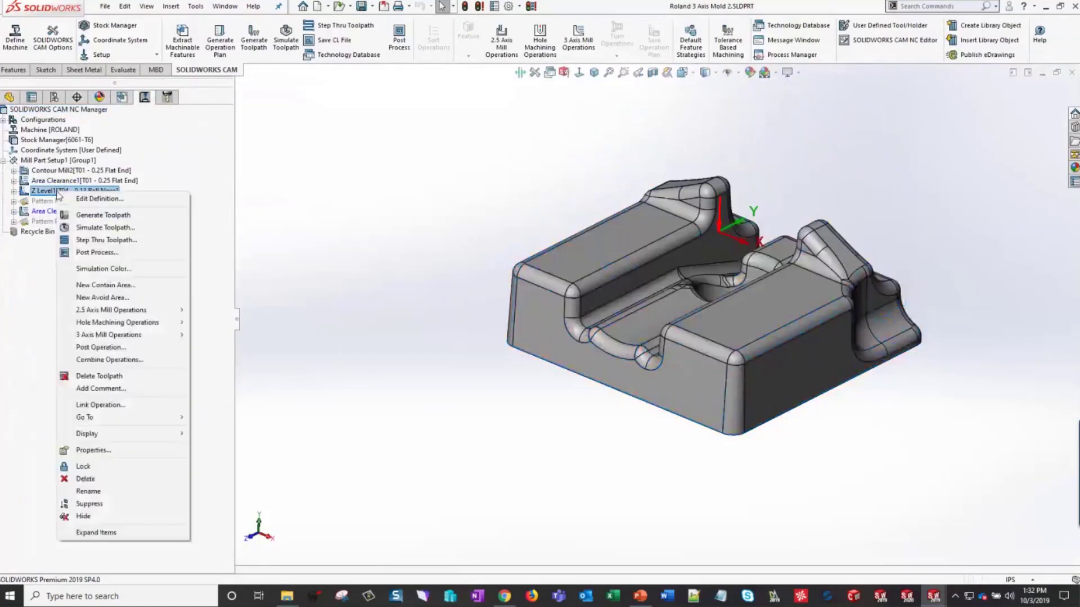
pyautogui.click(97, 202)
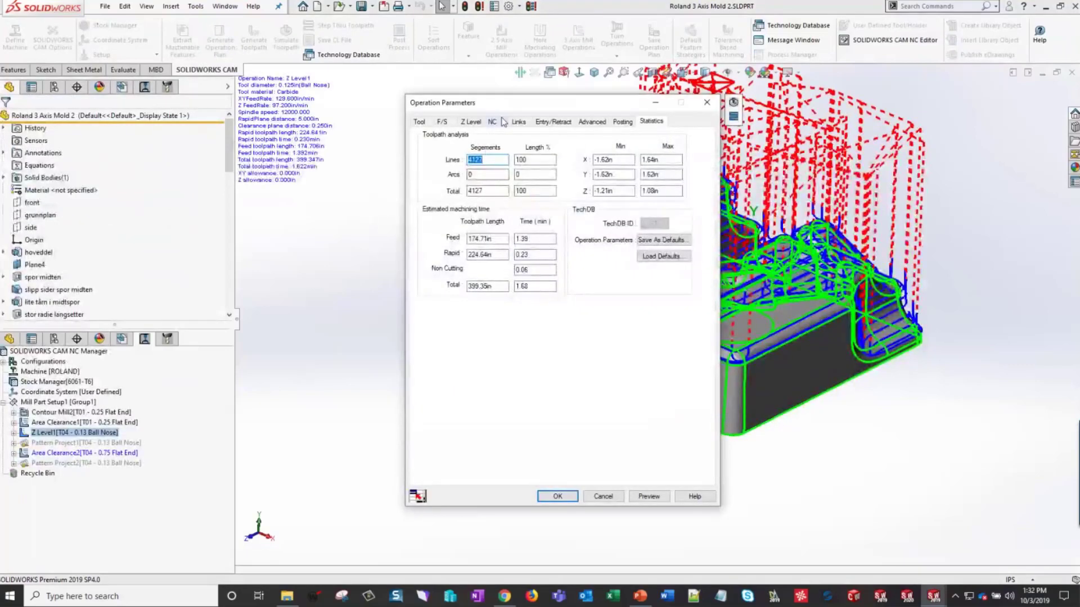
pyautogui.click(470, 122)
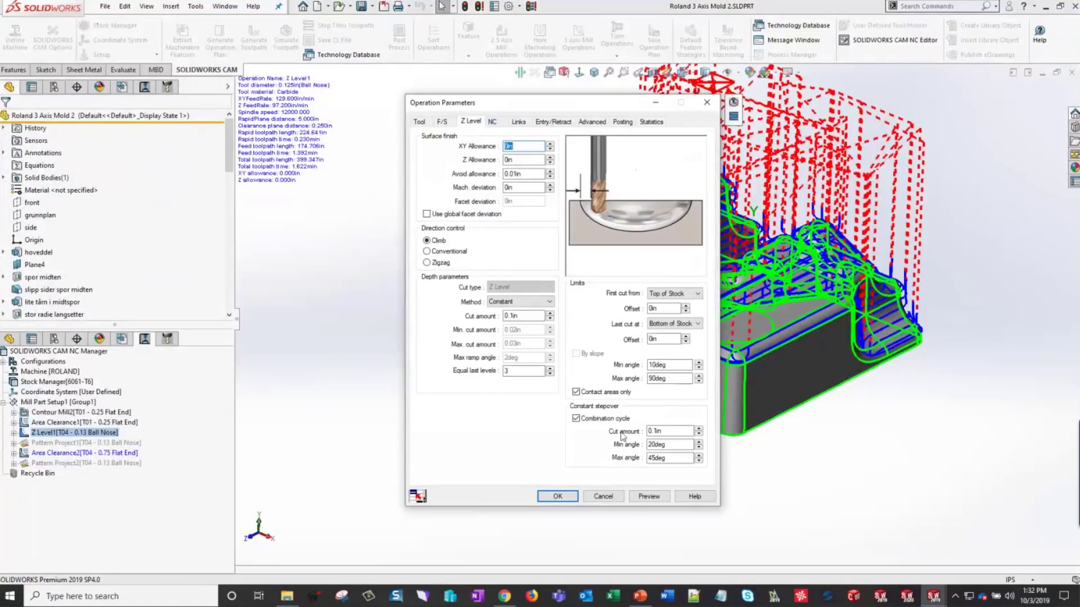
# Step: Compare the Z Level1 constant stepover illustration with Combination cycle off and on, and cancel the operation parameters without saving
pyautogui.click(576, 419)
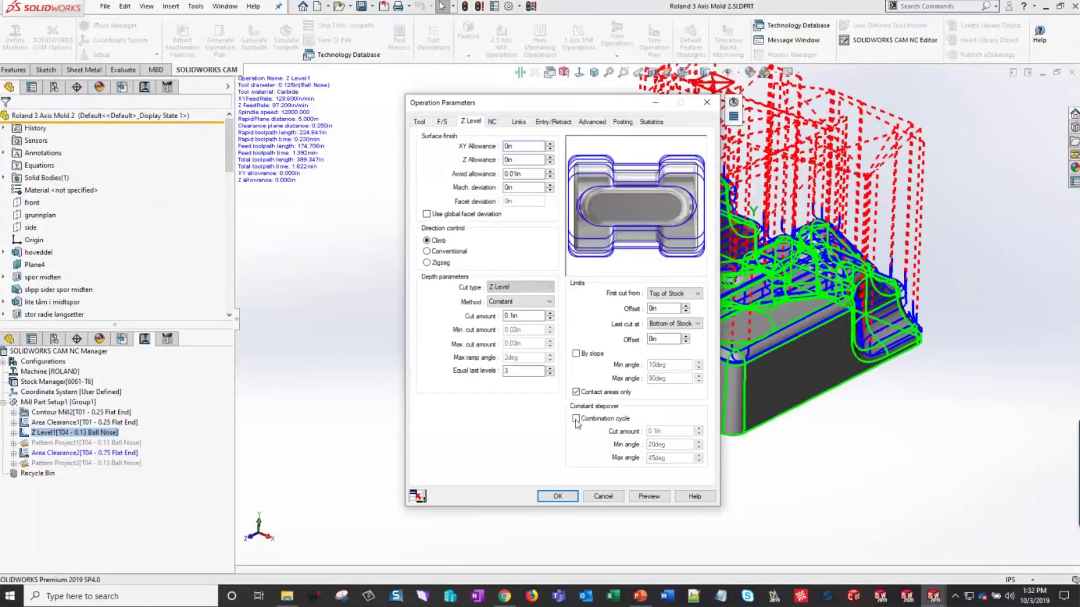
pyautogui.click(576, 419)
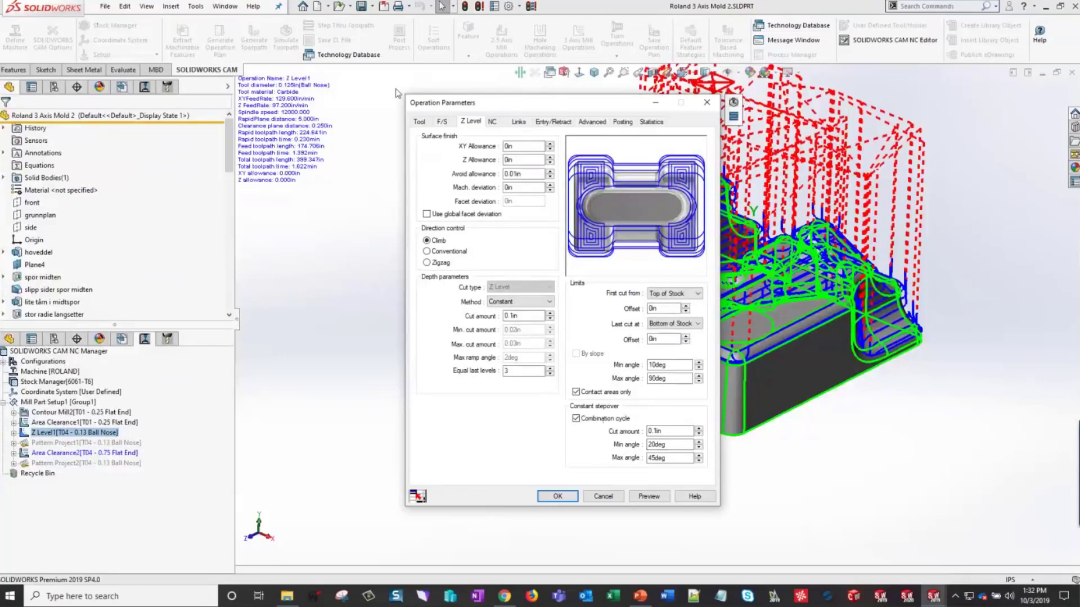
pyautogui.moveTo(411, 103); pyautogui.dragTo(249, 91)
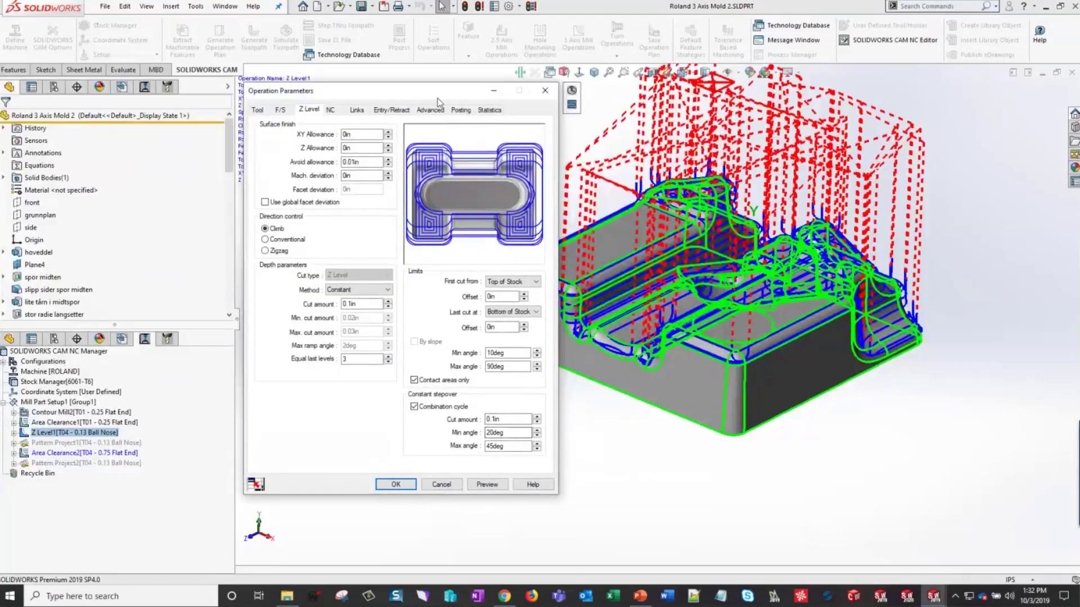
pyautogui.moveTo(439, 101); pyautogui.dragTo(447, 115)
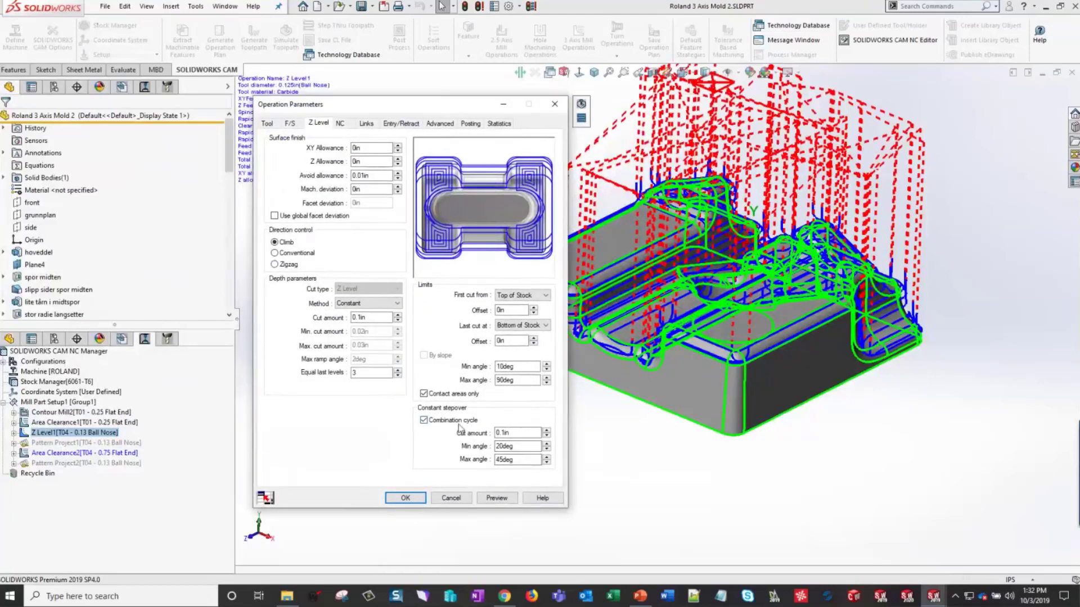
pyautogui.click(451, 499)
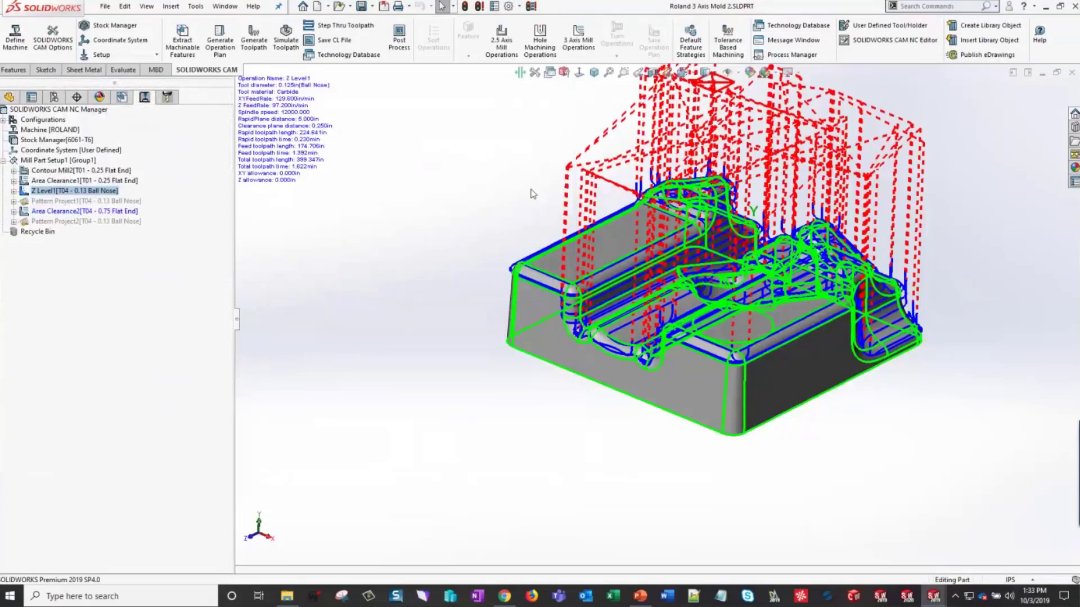
pyautogui.keyDown('ctrl'); pyautogui.moveTo(533, 193); pyautogui.dragTo(455, 248, button='middle'); pyautogui.keyUp('ctrl')
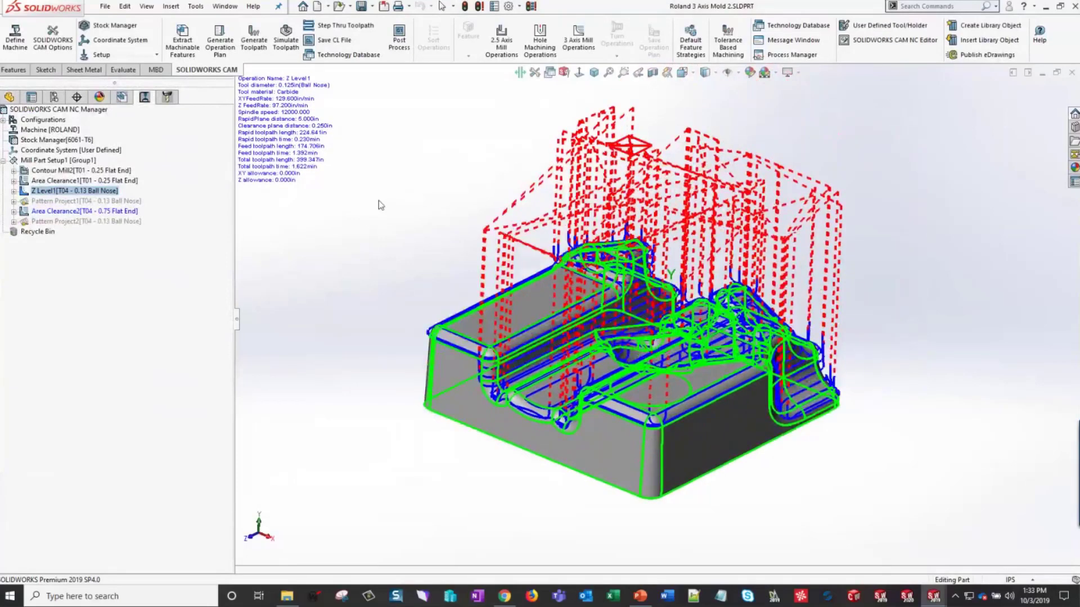